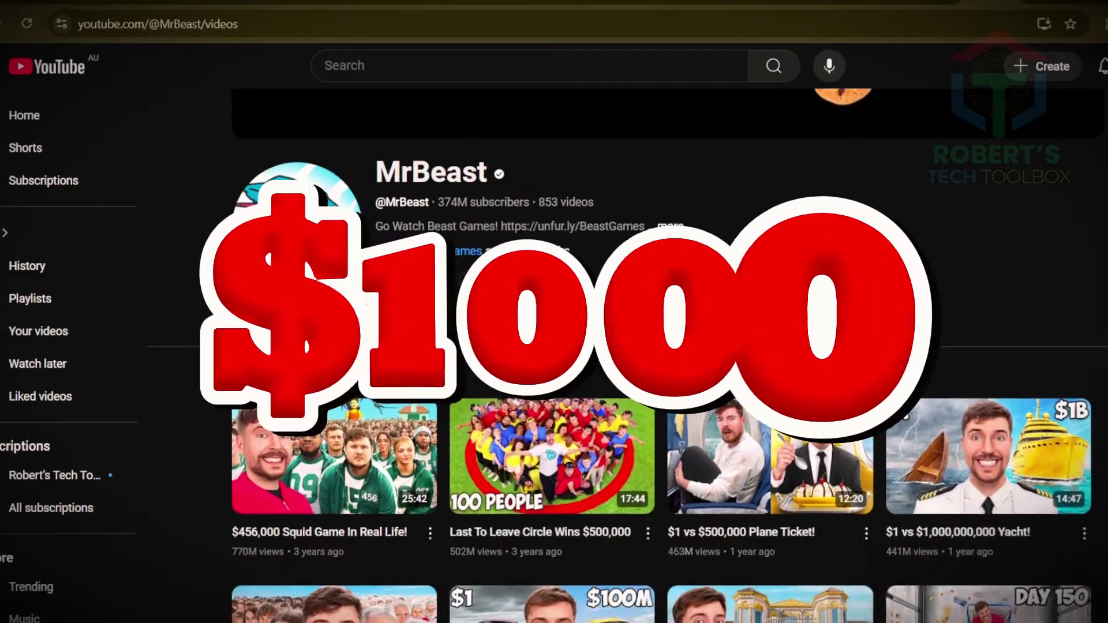
- Browse example thumbnails and open the $1 vs $100,000,000 Car! video
{"action": "scroll", "coordinate": [664, 346], "scroll_direction": "down", "scroll_amount": 2}
{"action": "scroll", "coordinate": [664, 346], "scroll_direction": "down", "scroll_amount": 3}
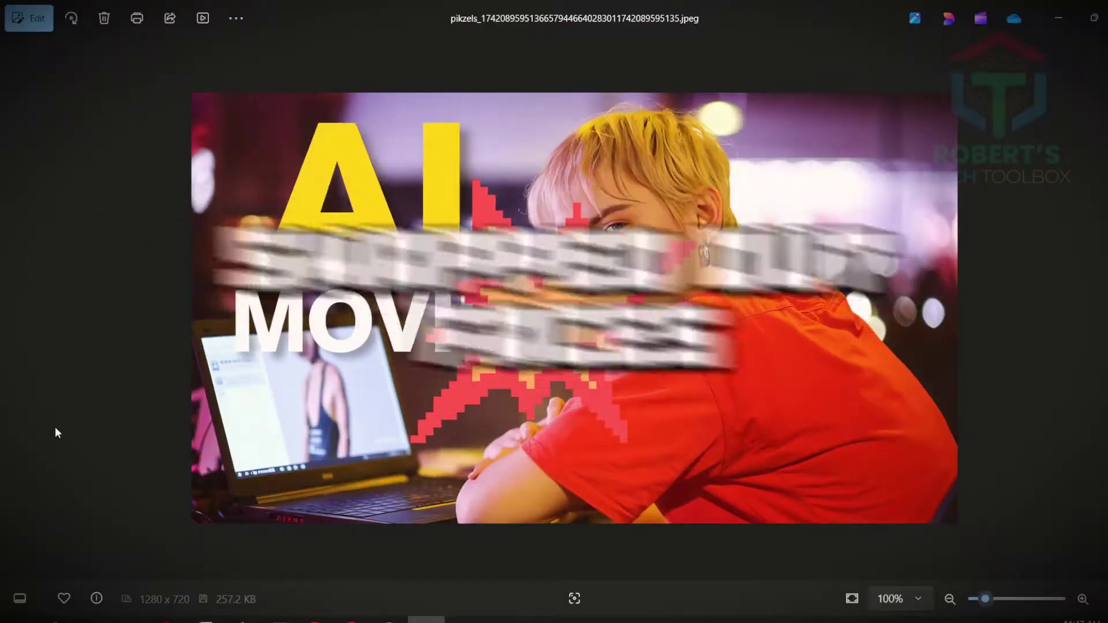
{"action": "left_click", "coordinate": [14, 309]}
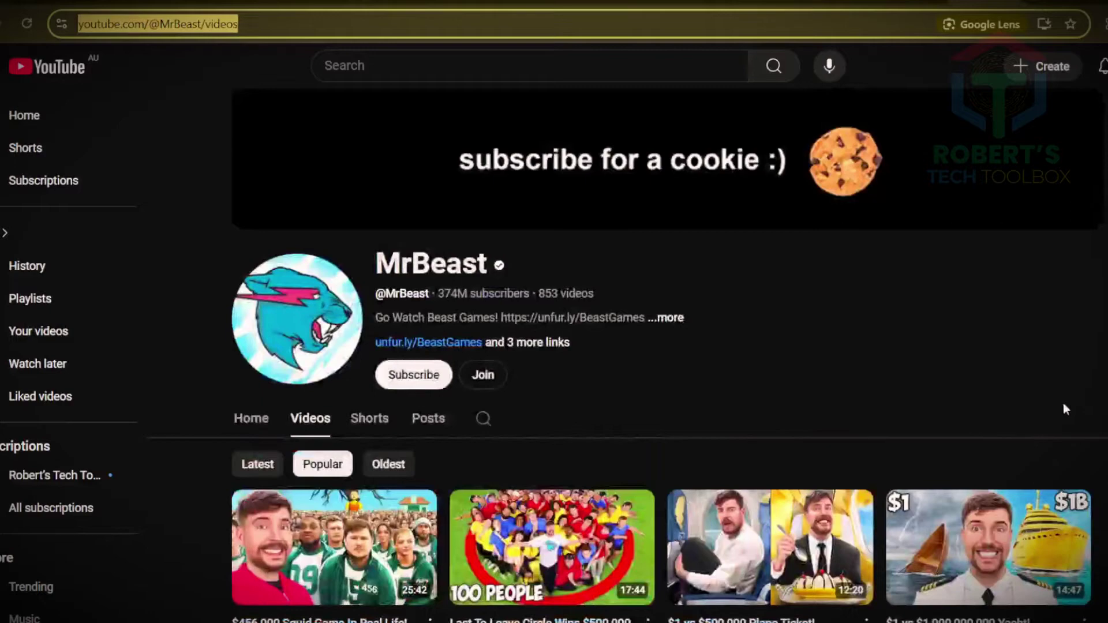
{"action": "scroll", "coordinate": [1063, 406], "scroll_direction": "down", "scroll_amount": 5}
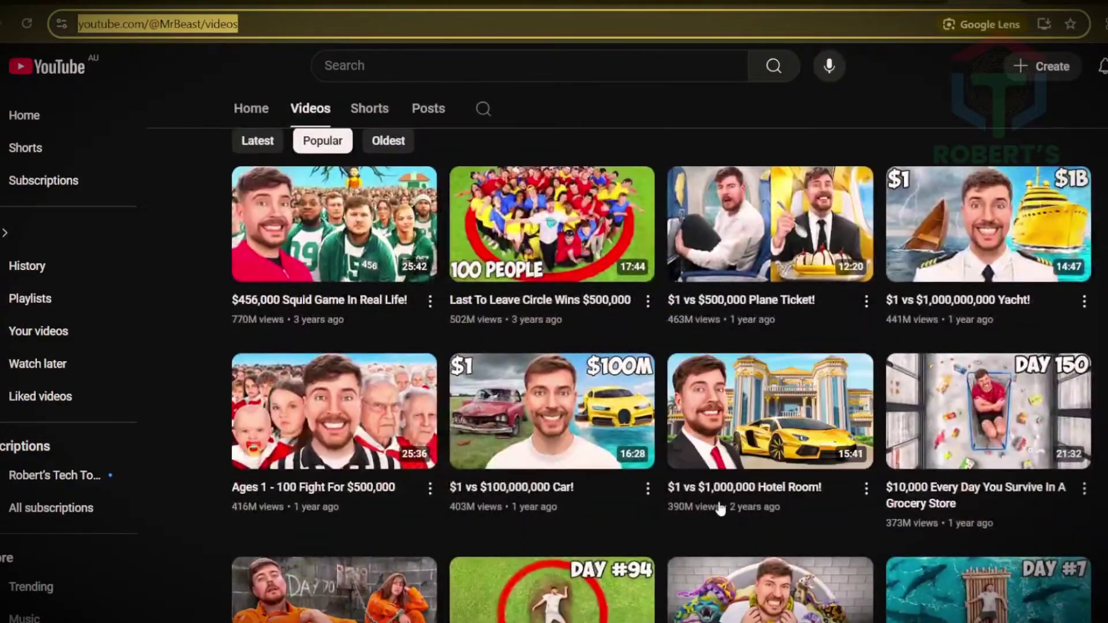
{"action": "scroll", "coordinate": [640, 445], "scroll_direction": "down", "scroll_amount": 1}
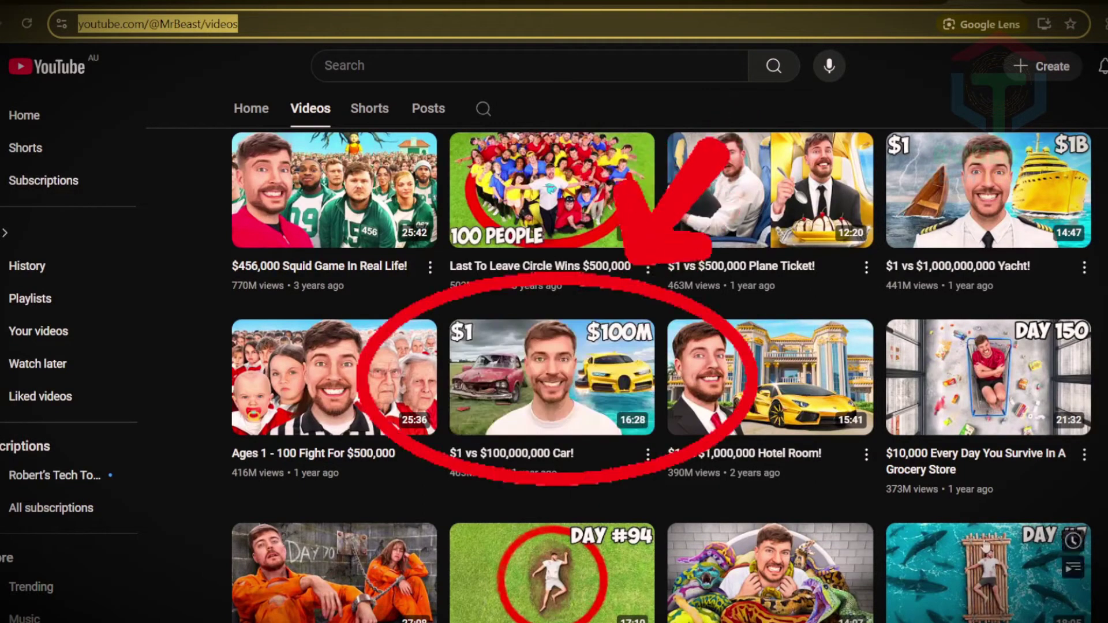
{"action": "left_click", "coordinate": [504, 457]}
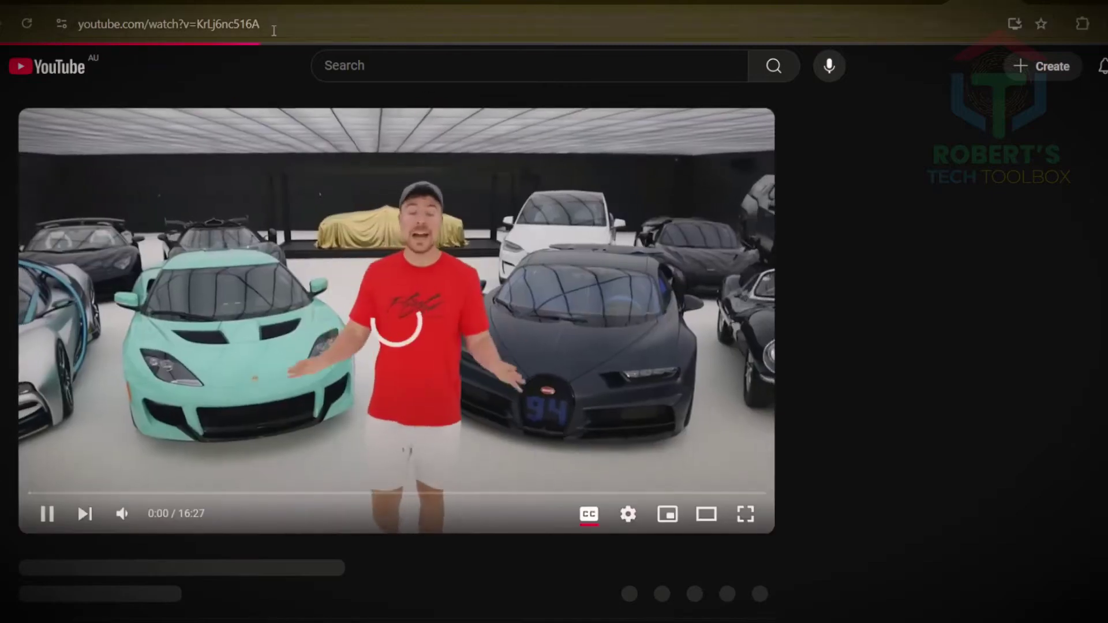
- Copy the video URL into the thumbnail grabber and save the HD thumbnail to video 14
{"action": "left_click", "coordinate": [208, 26]}
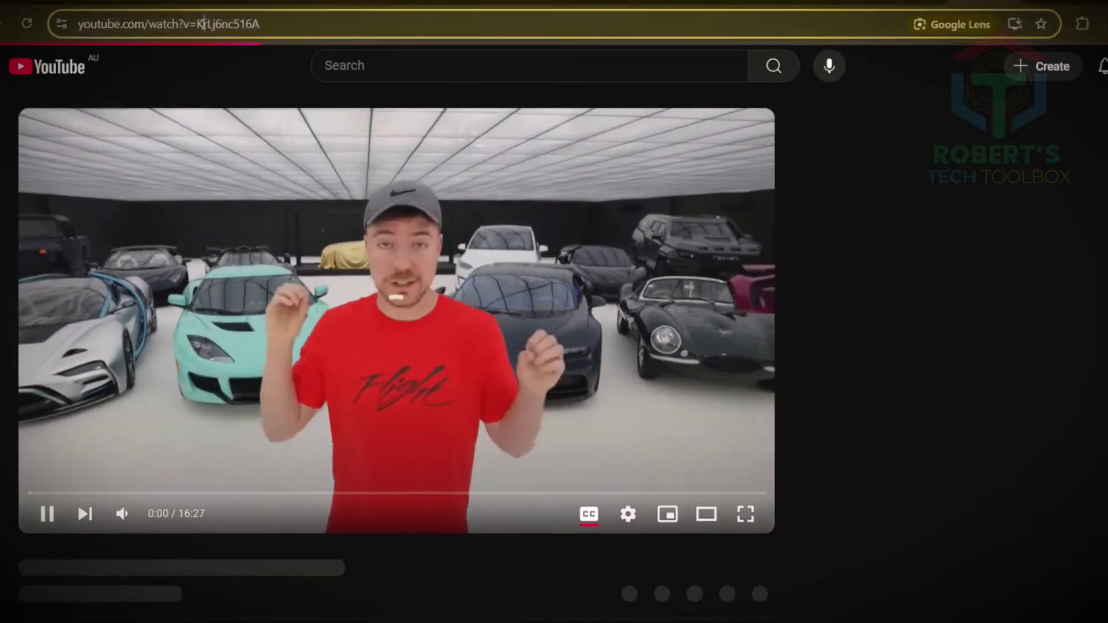
{"action": "right_click", "coordinate": [206, 26]}
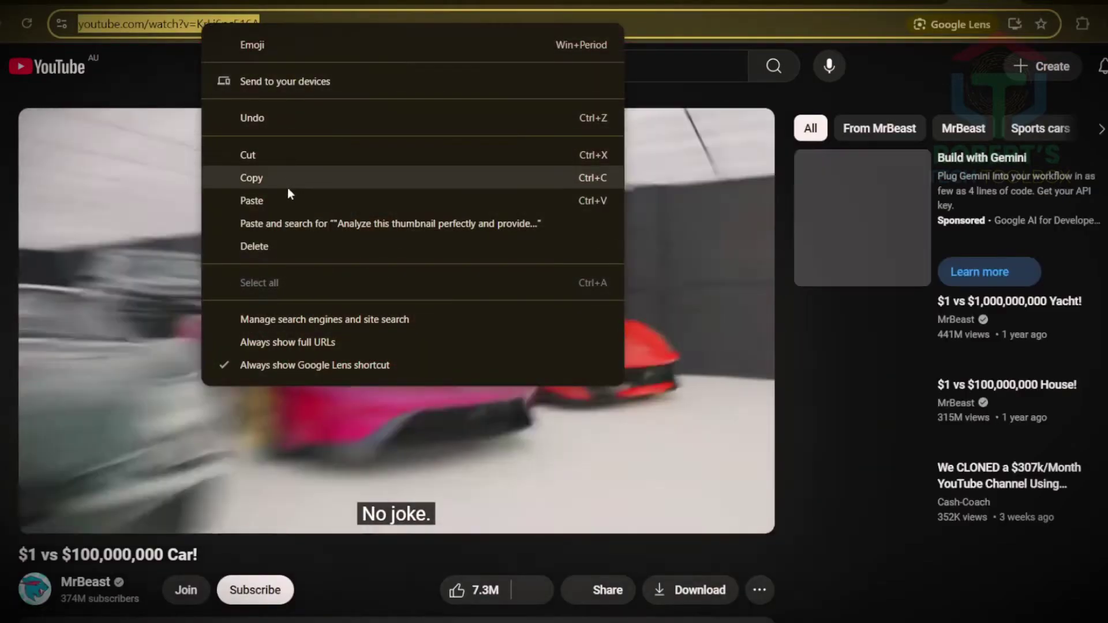
{"action": "left_click", "coordinate": [286, 184]}
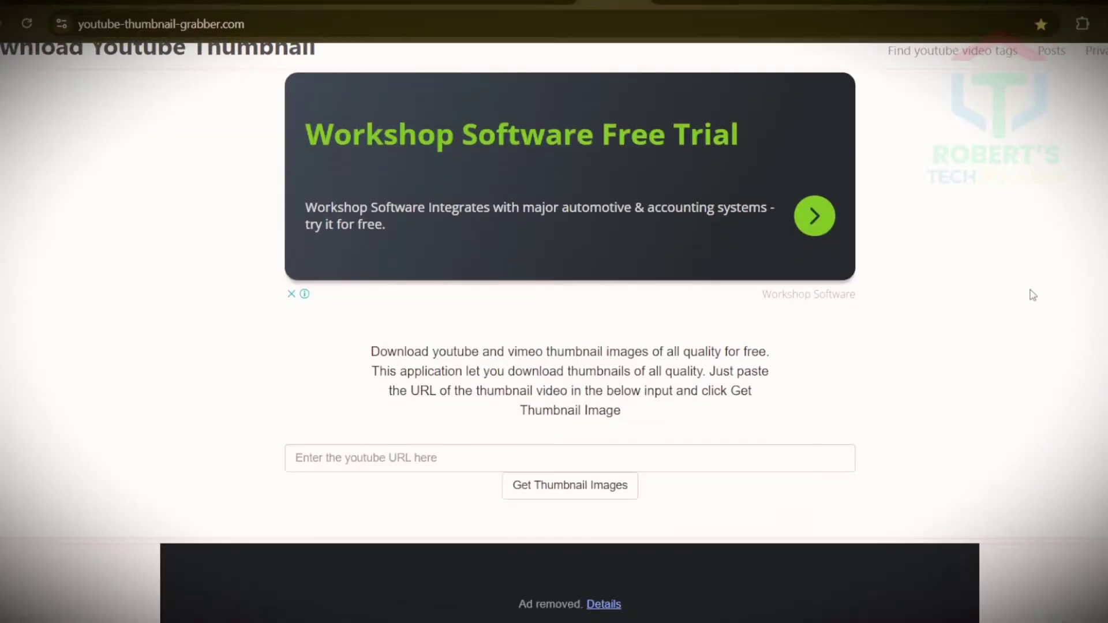
{"action": "type", "text": "https://www.youtube.com/watch?v=KnLj8nsl1NA"}
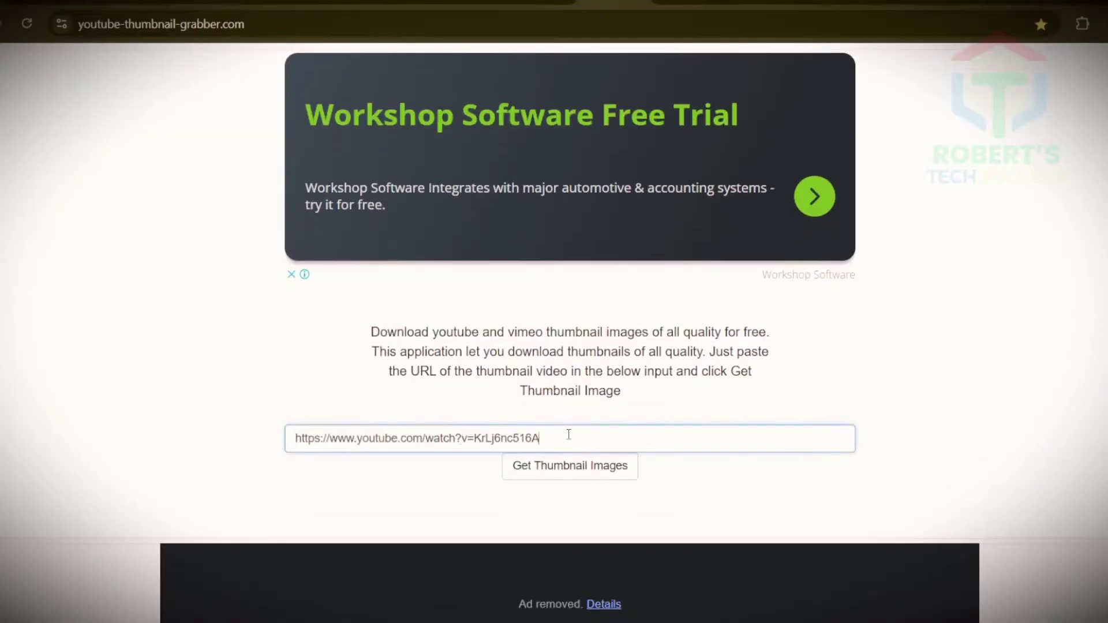
{"action": "left_click", "coordinate": [570, 484]}
{"action": "scroll", "coordinate": [570, 484], "scroll_direction": "down", "scroll_amount": 10}
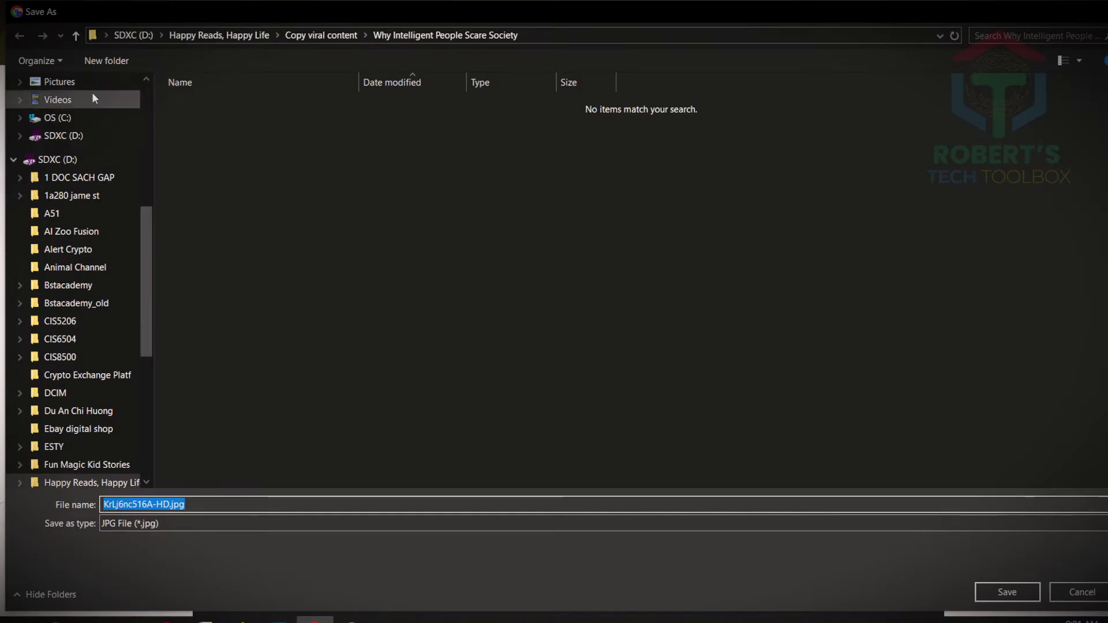
{"action": "type", "text": "Mrbeast"}
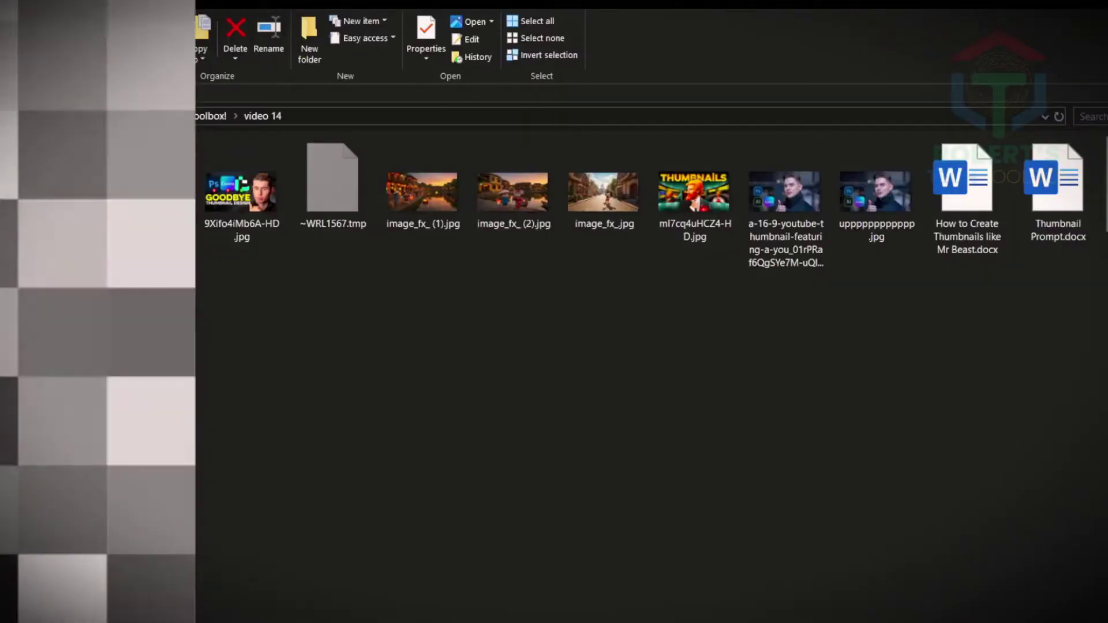
- Send ChatGPT the car thumbnail with the request for a replica image prompt
{"action": "right_click", "coordinate": [981, 69]}
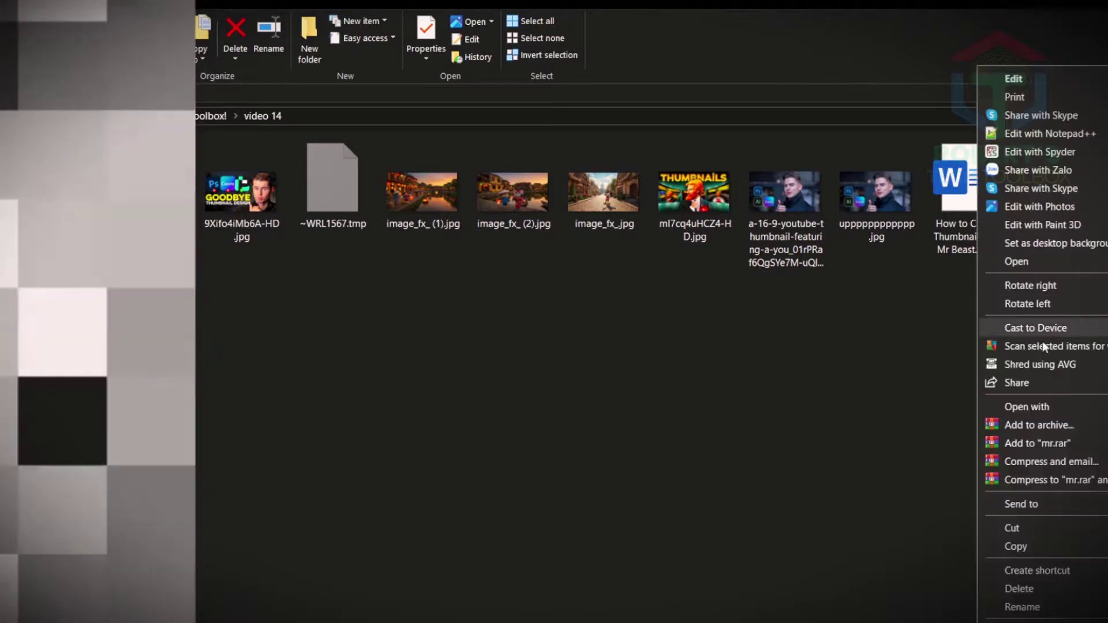
{"action": "left_click", "coordinate": [1014, 546]}
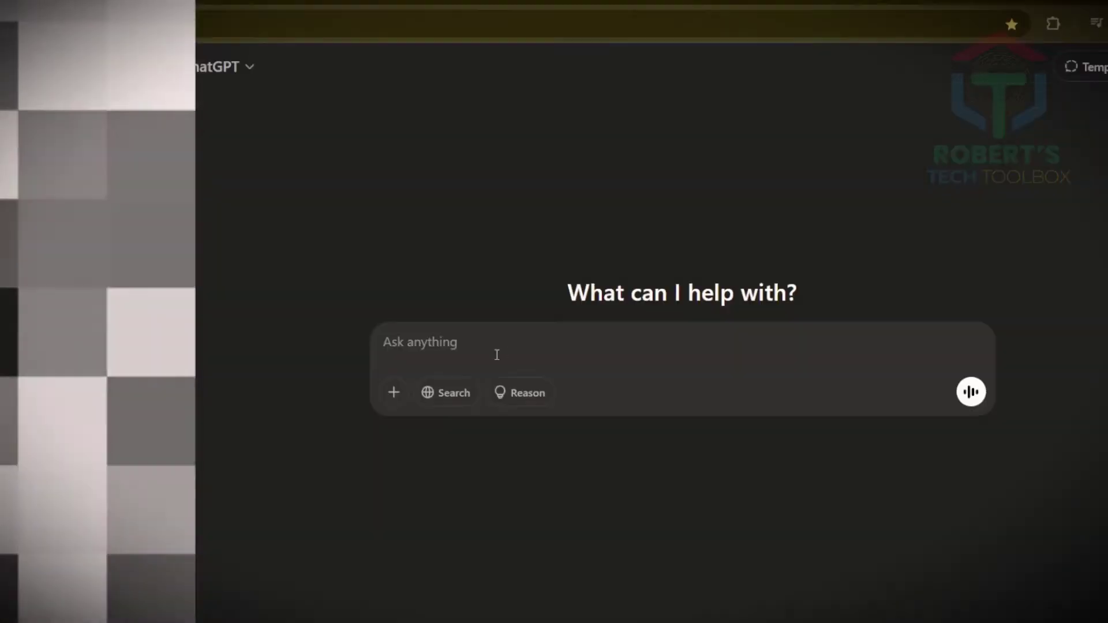
{"action": "key", "text": "ctrl+v"}
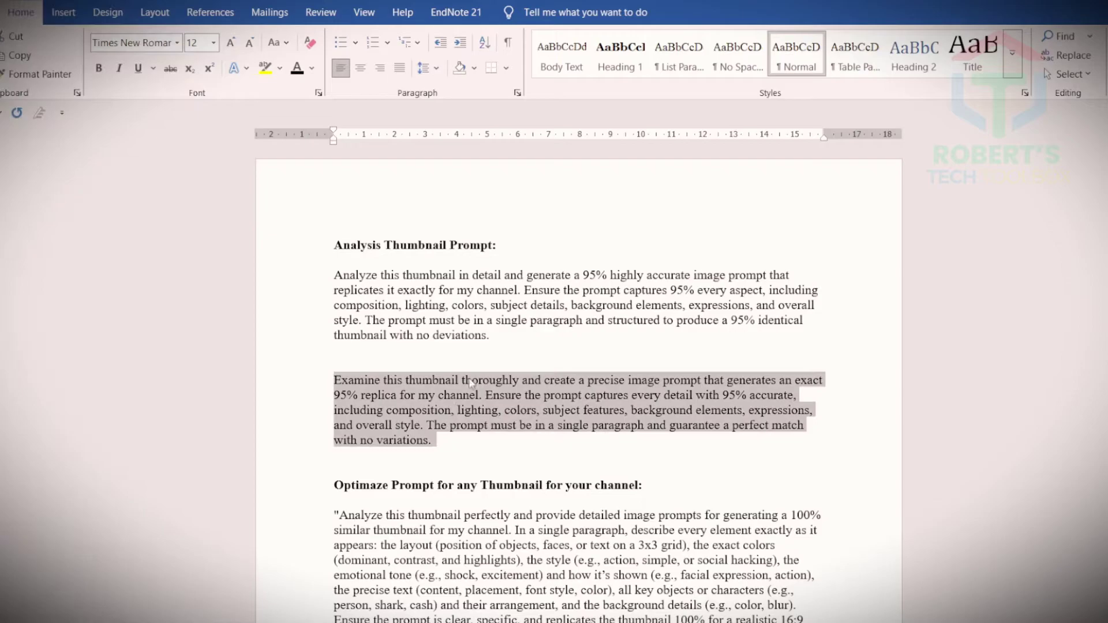
{"action": "right_click", "coordinate": [459, 404]}
{"action": "left_click", "coordinate": [493, 461]}
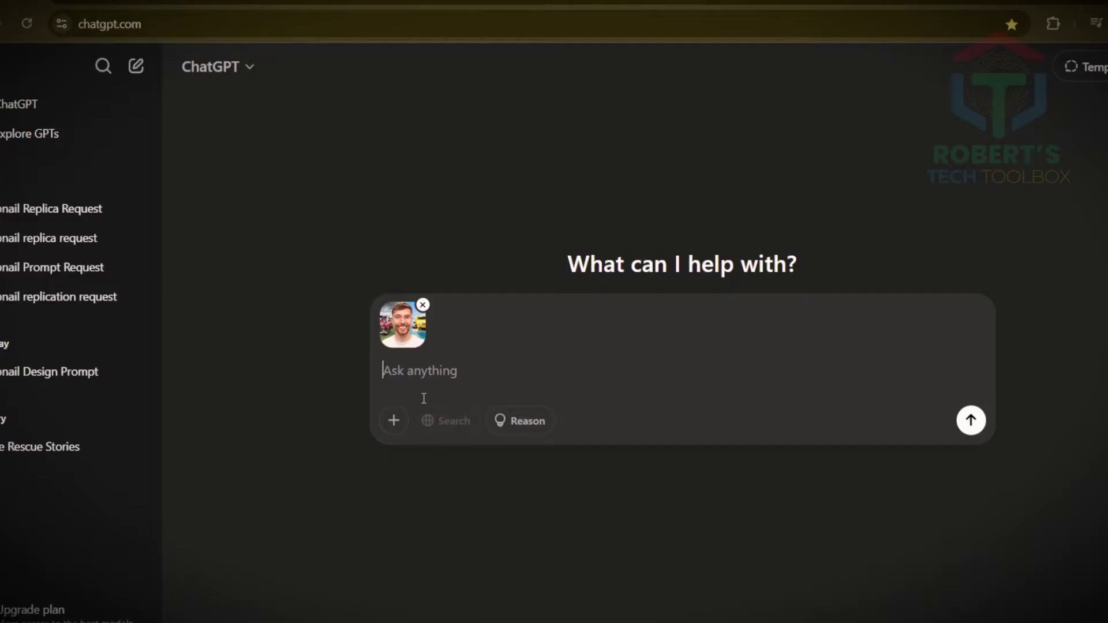
{"action": "key", "text": "ctrl+v"}
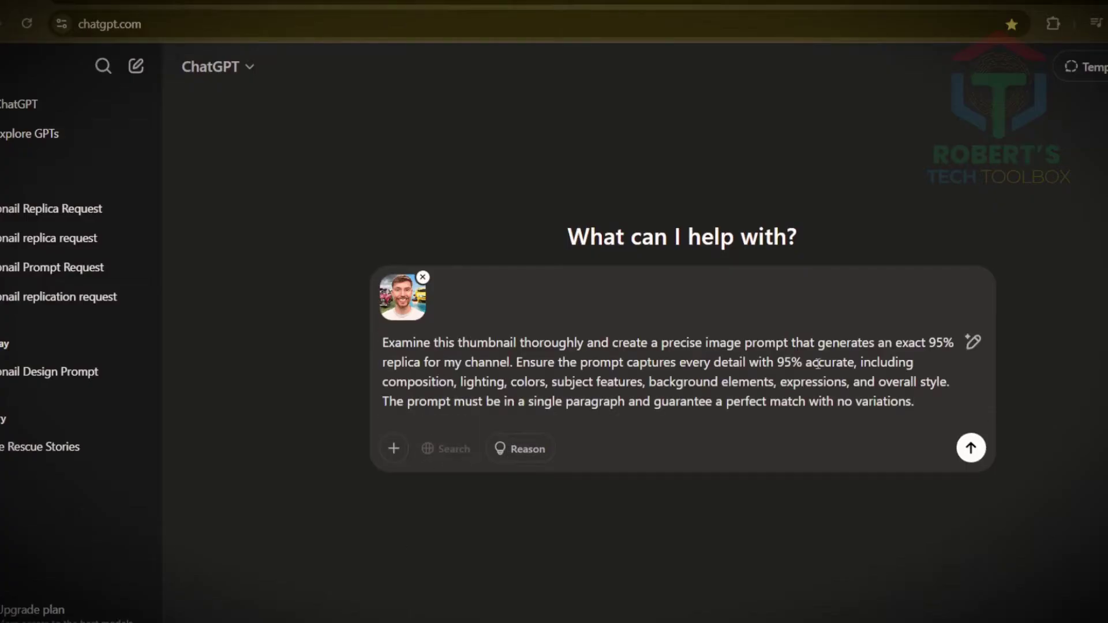
{"action": "left_click", "coordinate": [971, 448]}
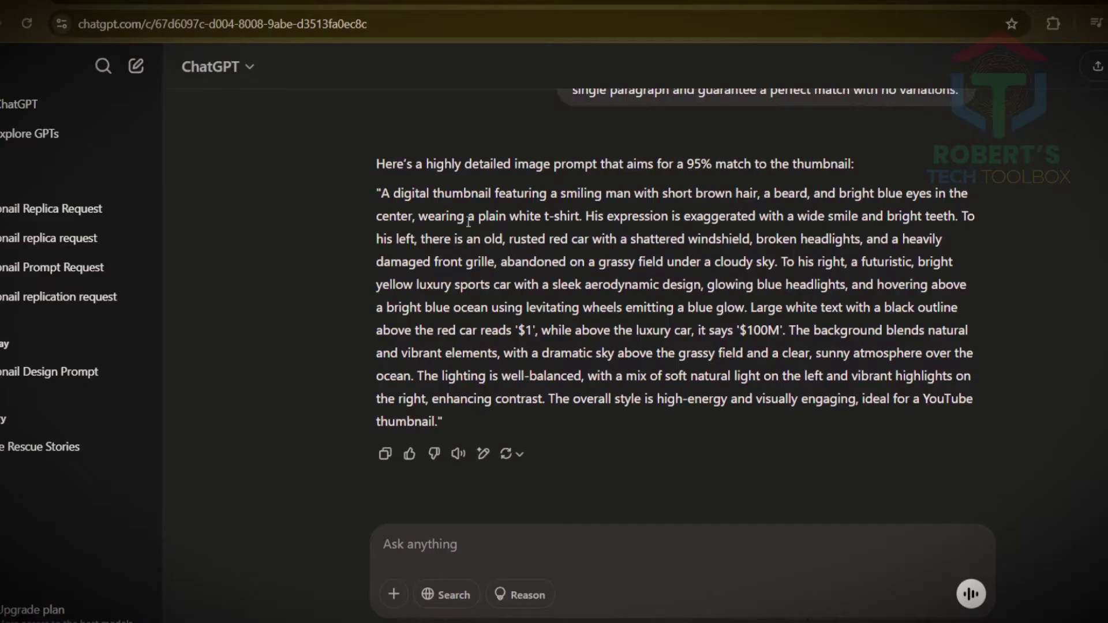
- Copy the detailed image prompt ChatGPT returned
{"action": "left_click_drag", "start_coordinate": [383, 193], "coordinate": [439, 428]}
{"action": "right_click", "coordinate": [504, 265]}
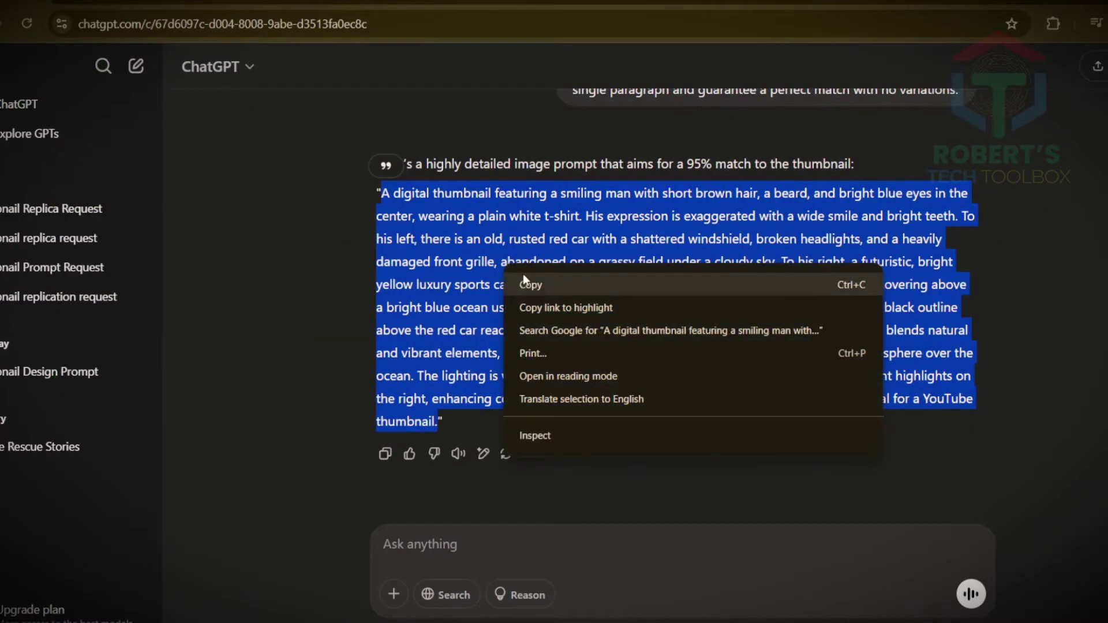
{"action": "left_click", "coordinate": [531, 284]}
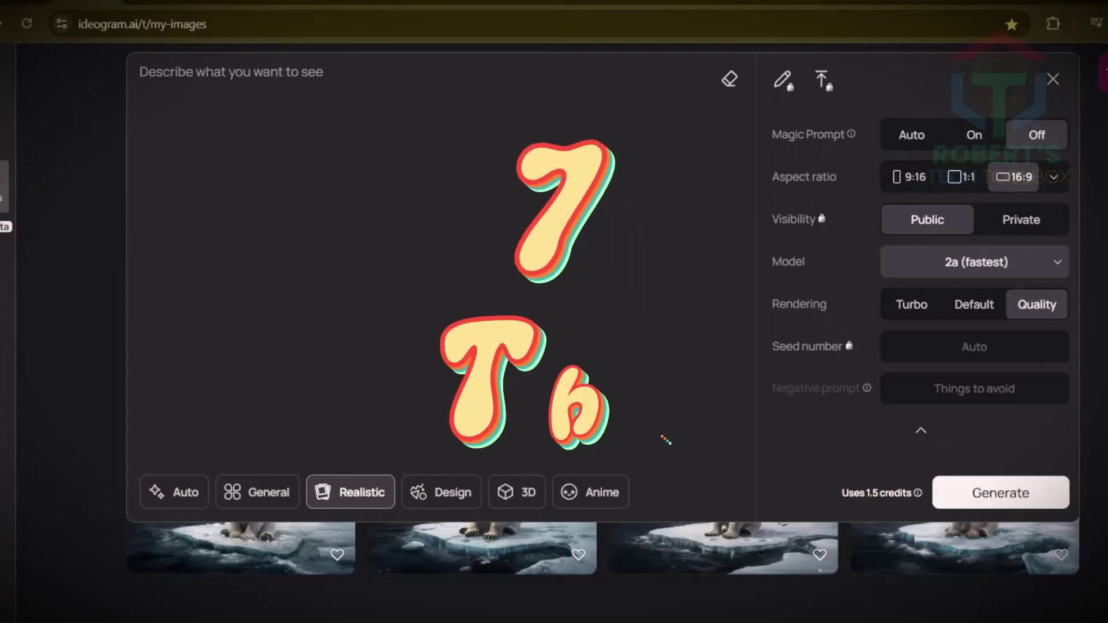
- Generate 16:9 thumbnails from the pasted prompt with Magic Prompt on, then browse the $1. / $100M. results
{"action": "key", "text": "ctrl+v"}
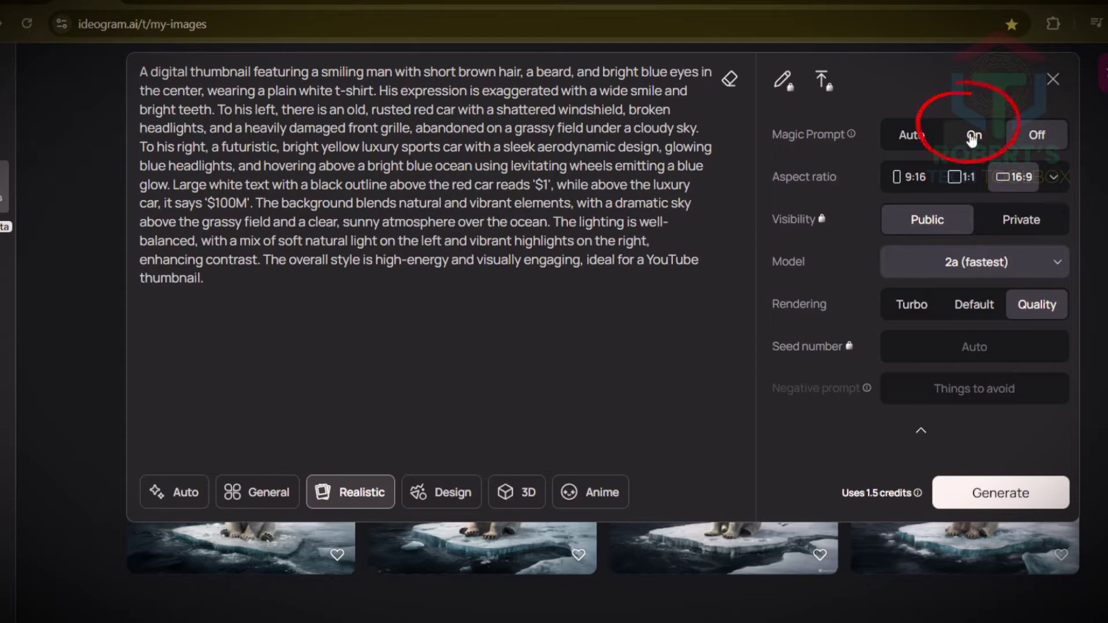
{"action": "left_click", "coordinate": [1054, 177]}
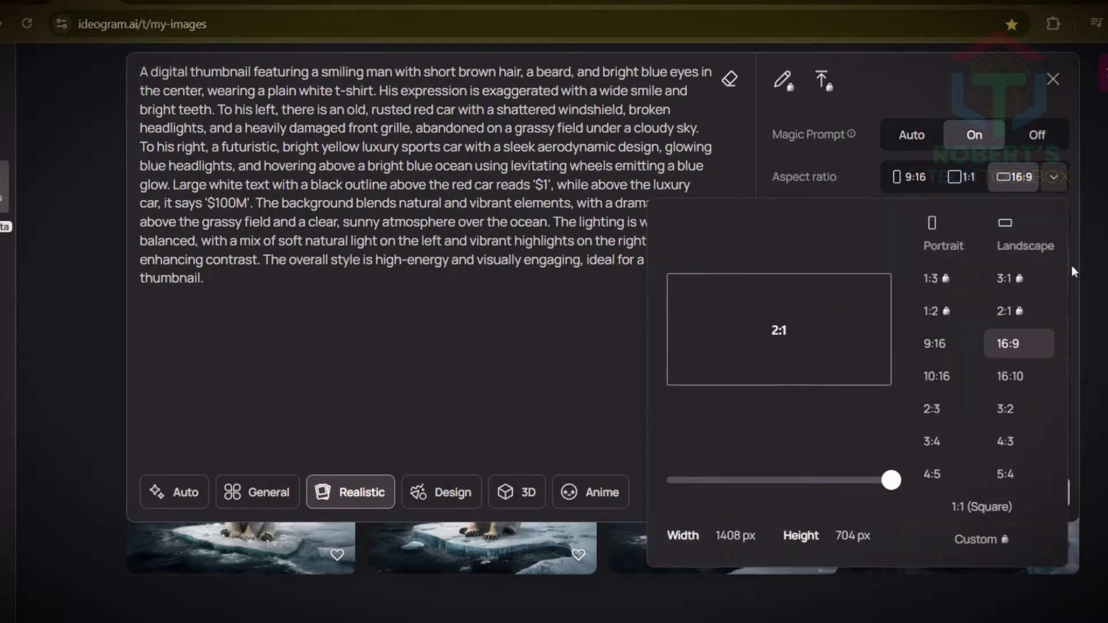
{"action": "left_click", "coordinate": [1007, 343]}
{"action": "left_click", "coordinate": [1002, 492]}
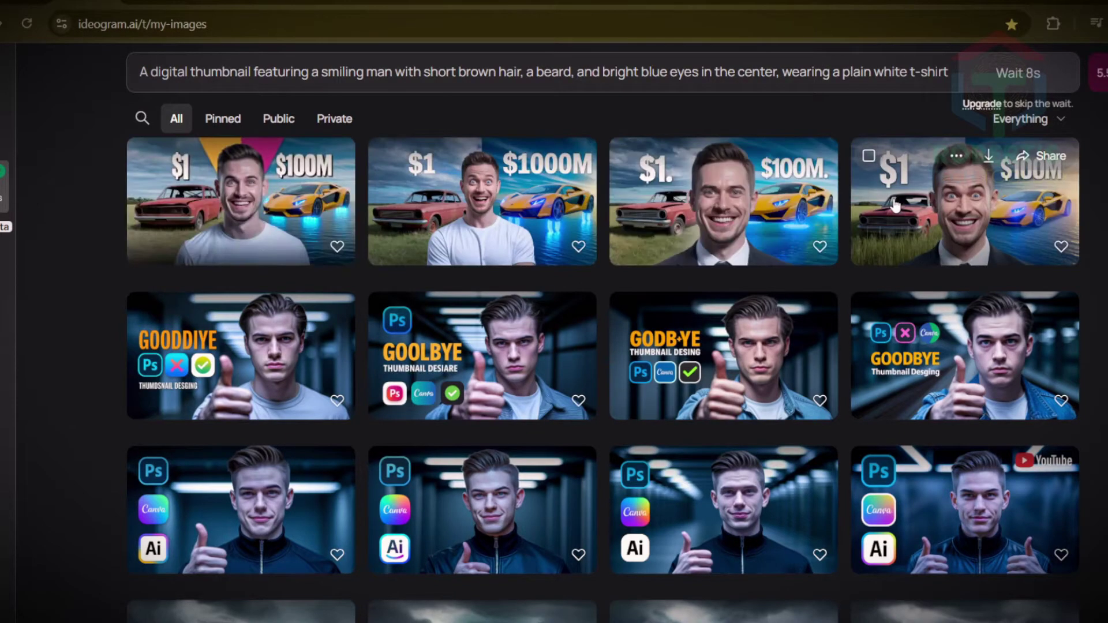
{"action": "left_click", "coordinate": [730, 214]}
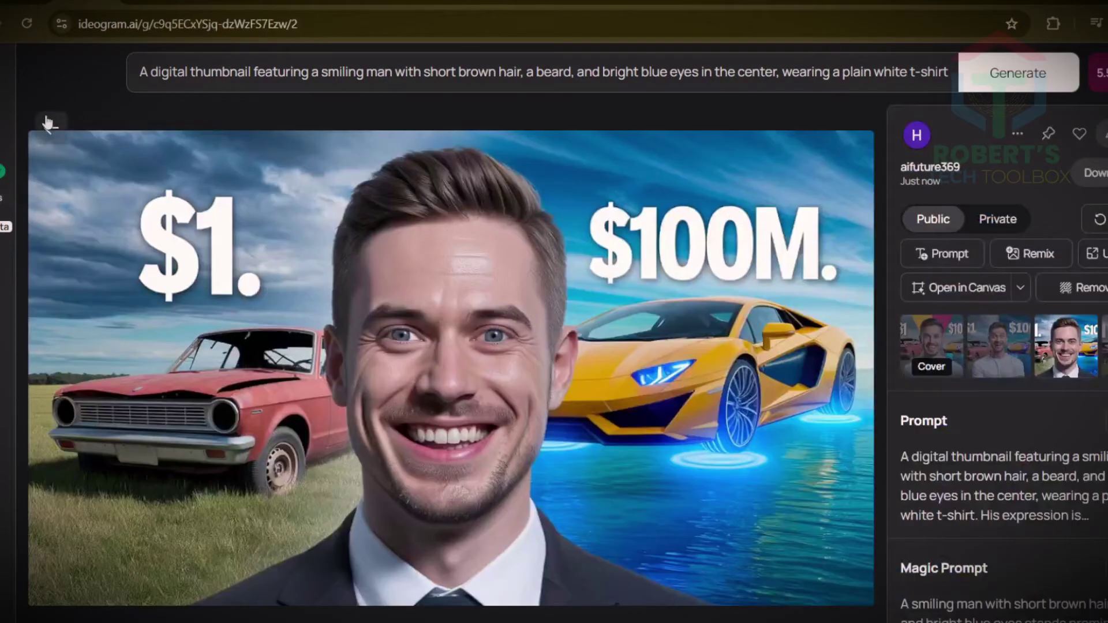
{"action": "key", "text": "Right"}
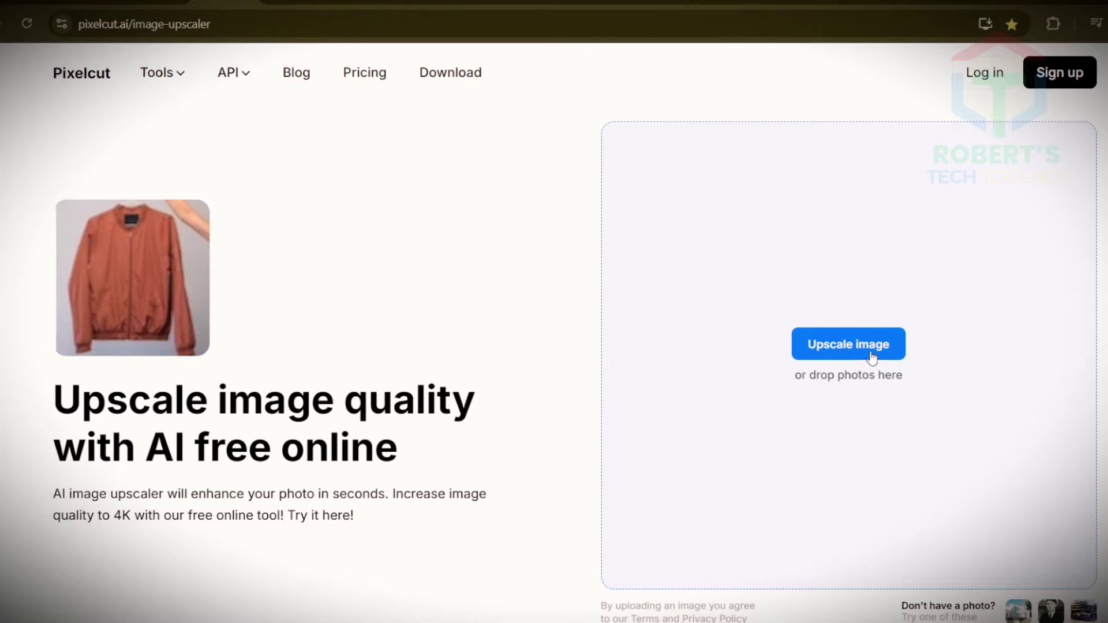
- Upscale the Ideogram thumbnail 2x to 2624×1472 and compare it with the original
{"action": "left_click", "coordinate": [872, 346]}
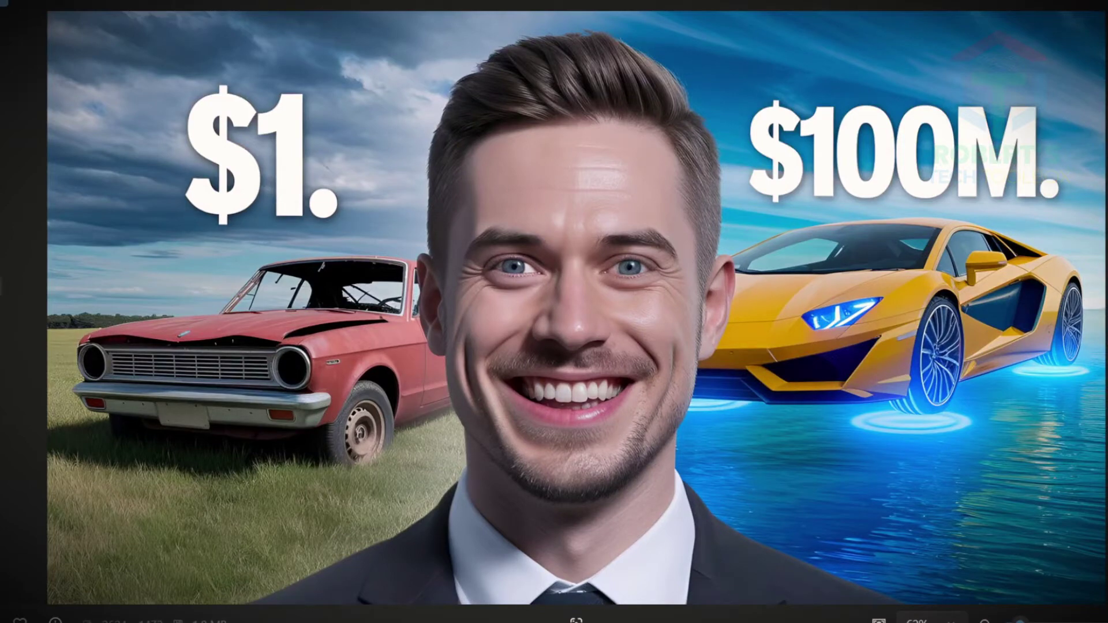
{"action": "key", "text": "Left"}
{"action": "key", "text": "Right"}
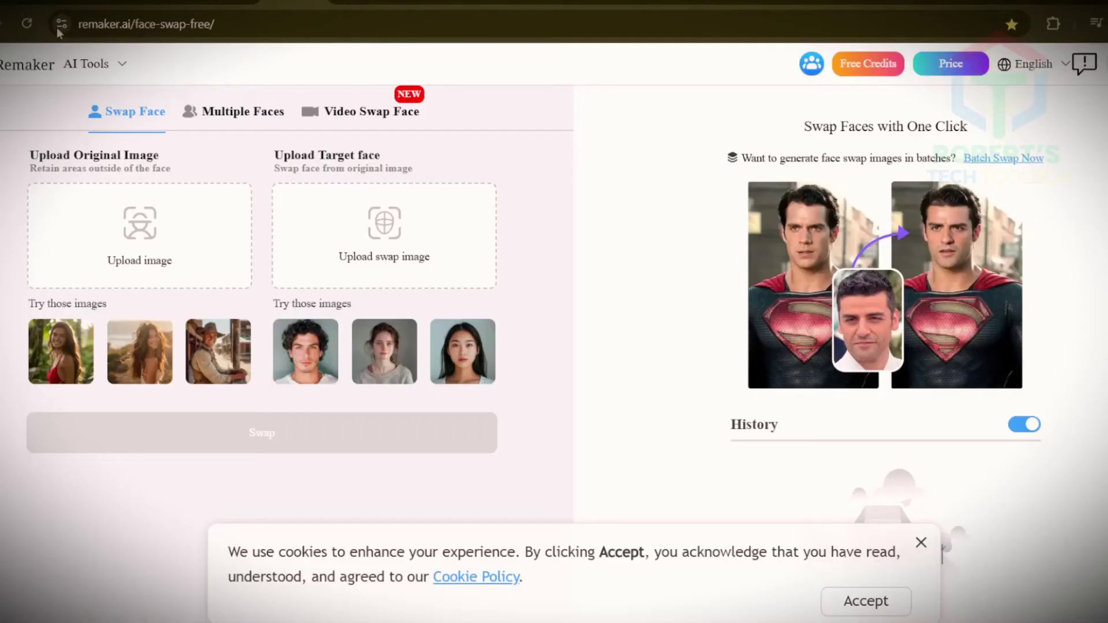
- Sign in to Remaker's Face Swap to get free credits
{"action": "left_click", "coordinate": [127, 26]}
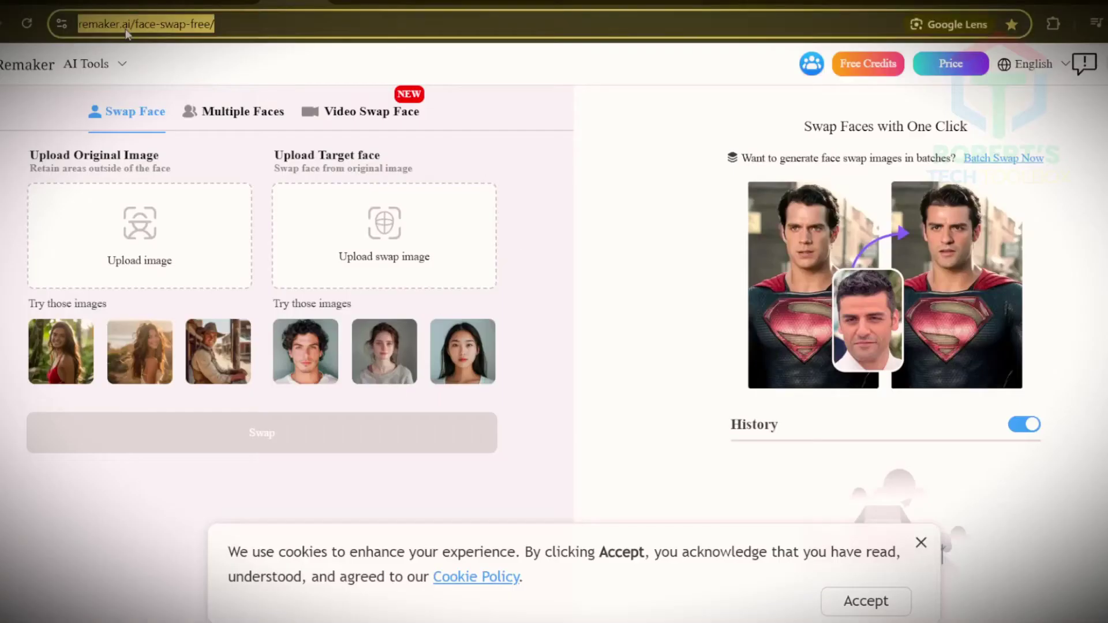
{"action": "left_click", "coordinate": [610, 194]}
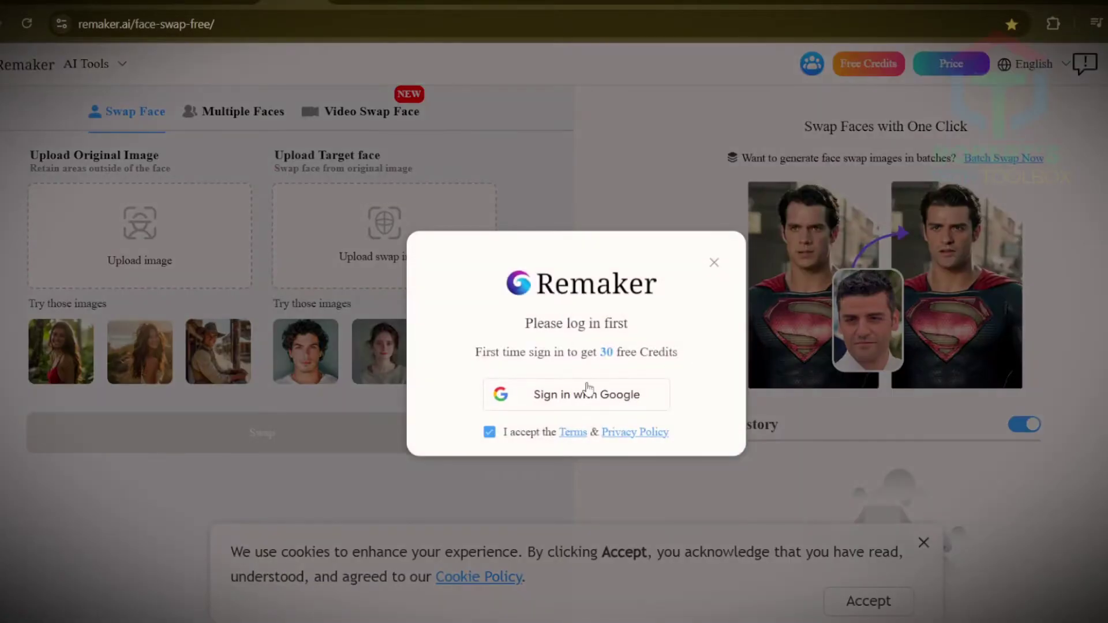
{"action": "left_click", "coordinate": [582, 398]}
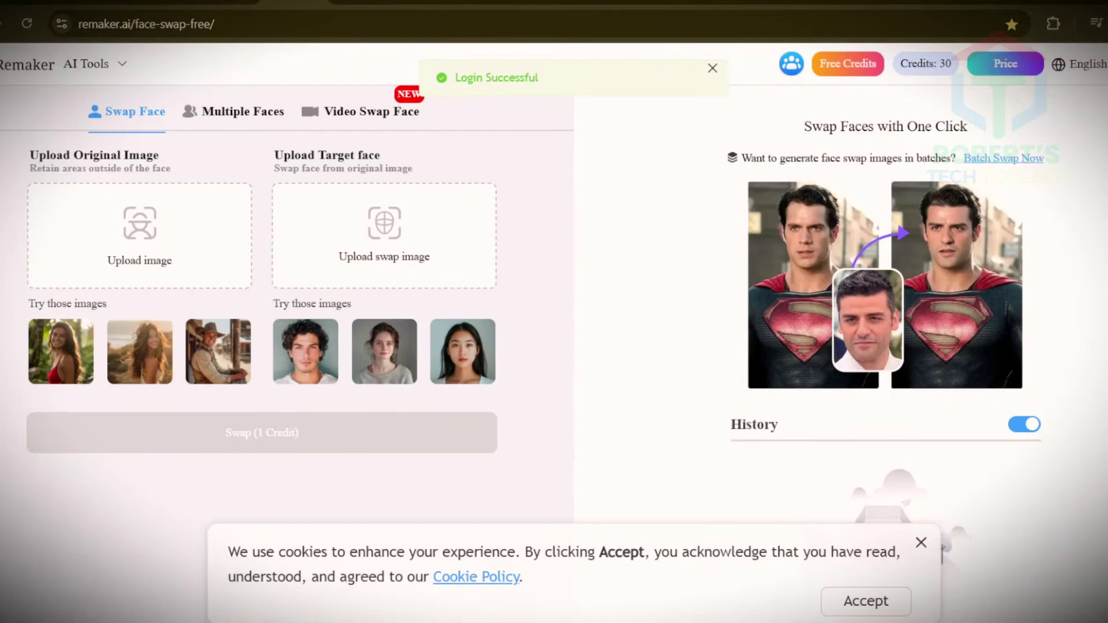
- Swap the curly-haired man's face into the uploaded $1 / $100M thumbnail
{"action": "left_click", "coordinate": [140, 233]}
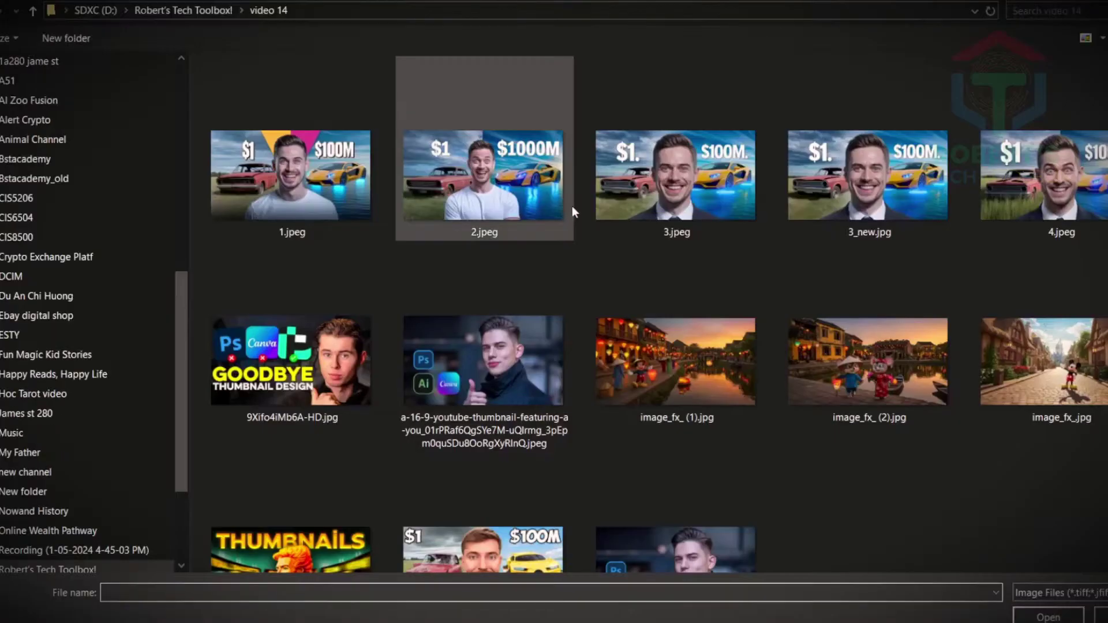
{"action": "double_click", "coordinate": [884, 188]}
{"action": "left_click", "coordinate": [311, 364]}
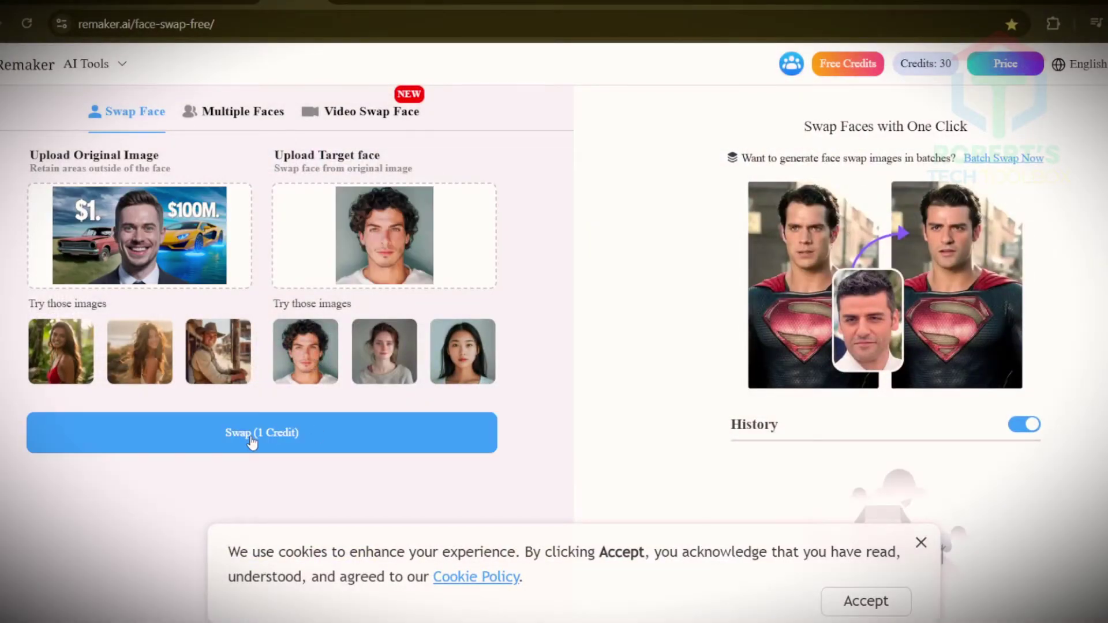
{"action": "left_click", "coordinate": [250, 437]}
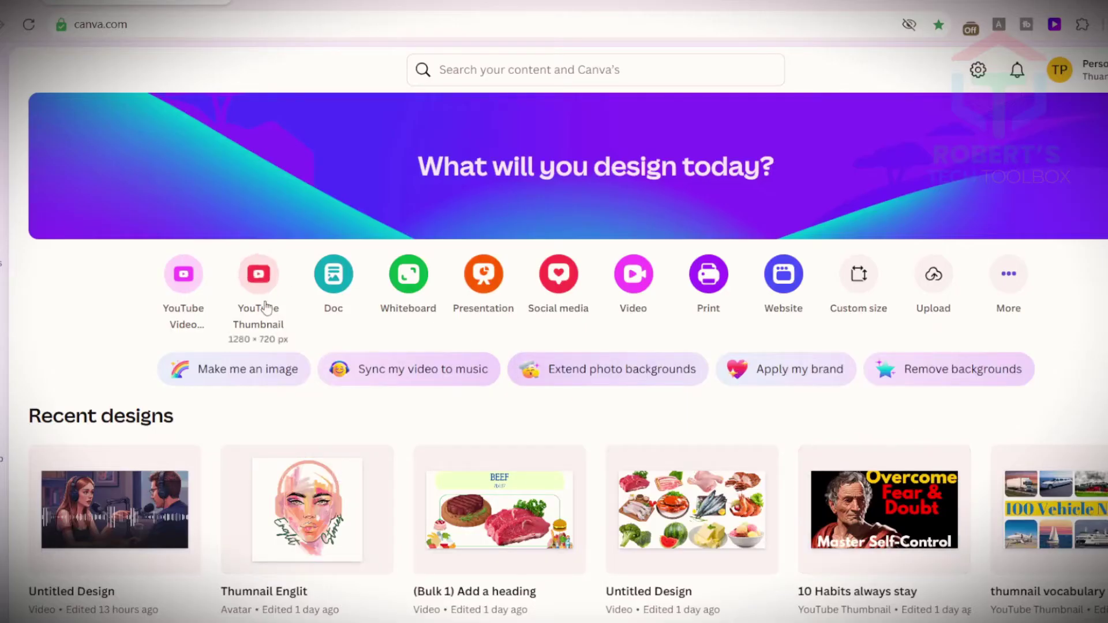
- Create a YouTube thumbnail design and stretch the $1/$100M car image to fill the page
{"action": "left_click", "coordinate": [266, 305]}
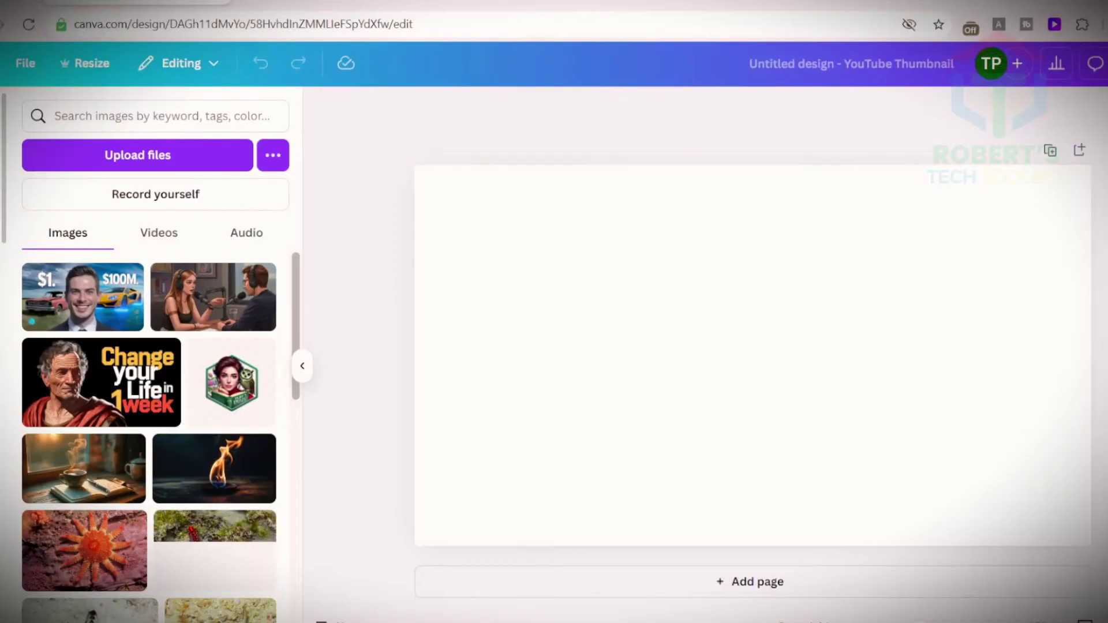
{"action": "left_click", "coordinate": [83, 297]}
{"action": "left_click_drag", "start_coordinate": [831, 399], "coordinate": [1092, 546]}
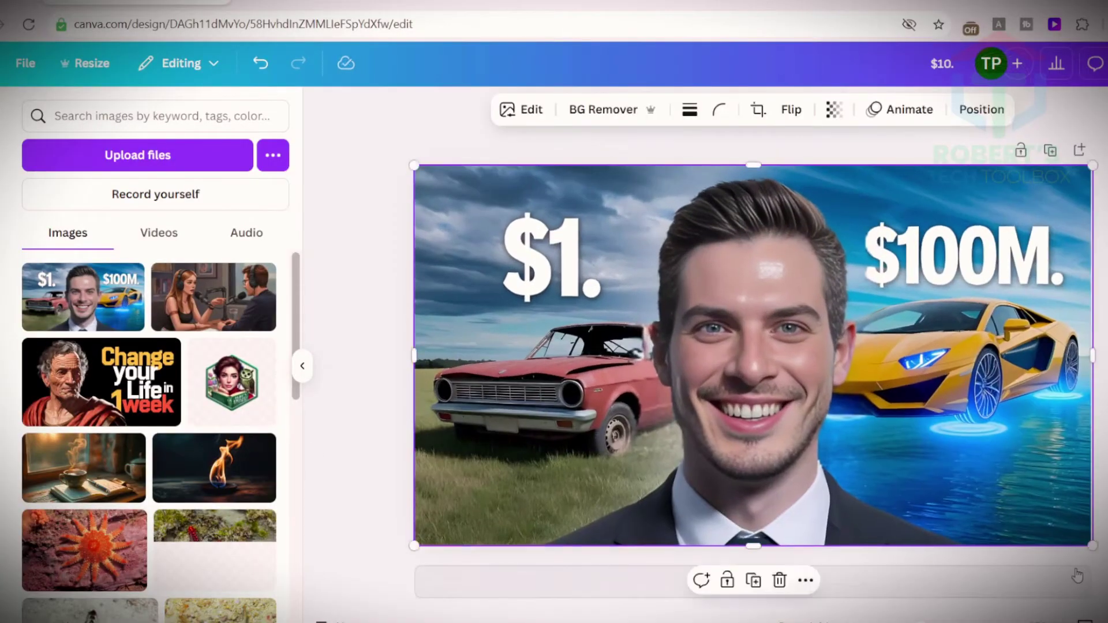
- Grab the $100M text as an editable layer, colour it yellow and nudge it up
{"action": "left_click", "coordinate": [525, 113]}
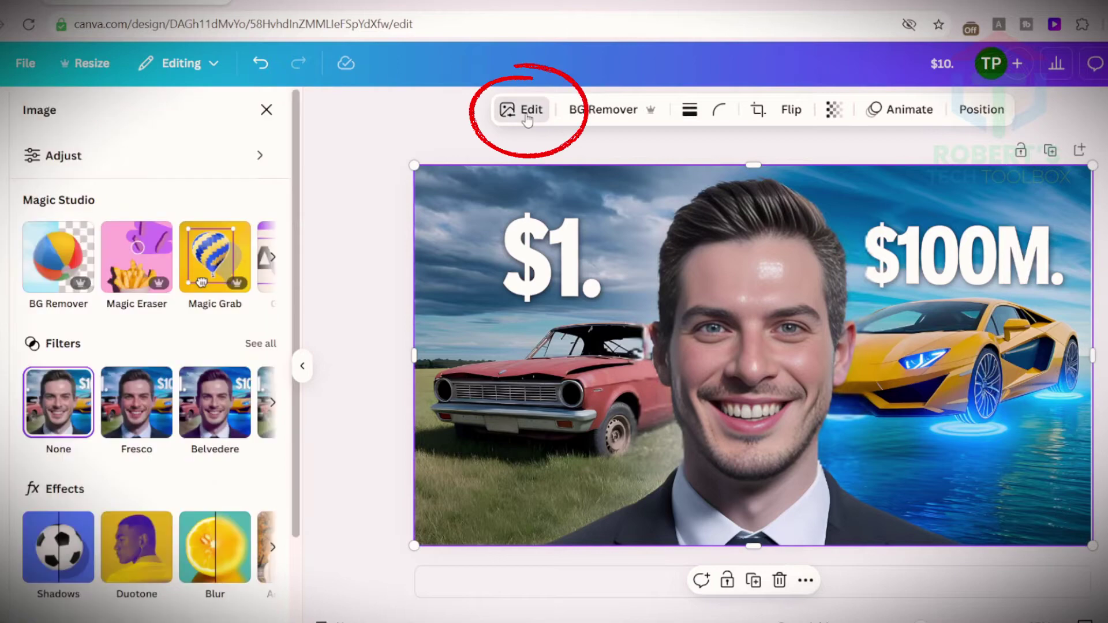
{"action": "left_click", "coordinate": [271, 259]}
{"action": "left_click", "coordinate": [84, 266]}
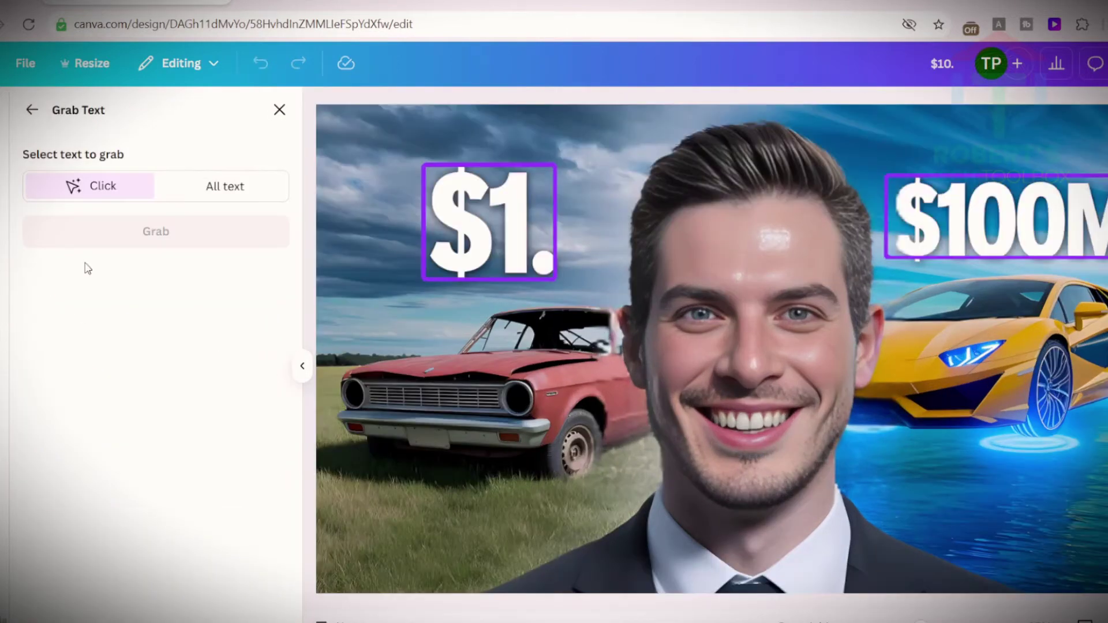
{"action": "left_click", "coordinate": [988, 221]}
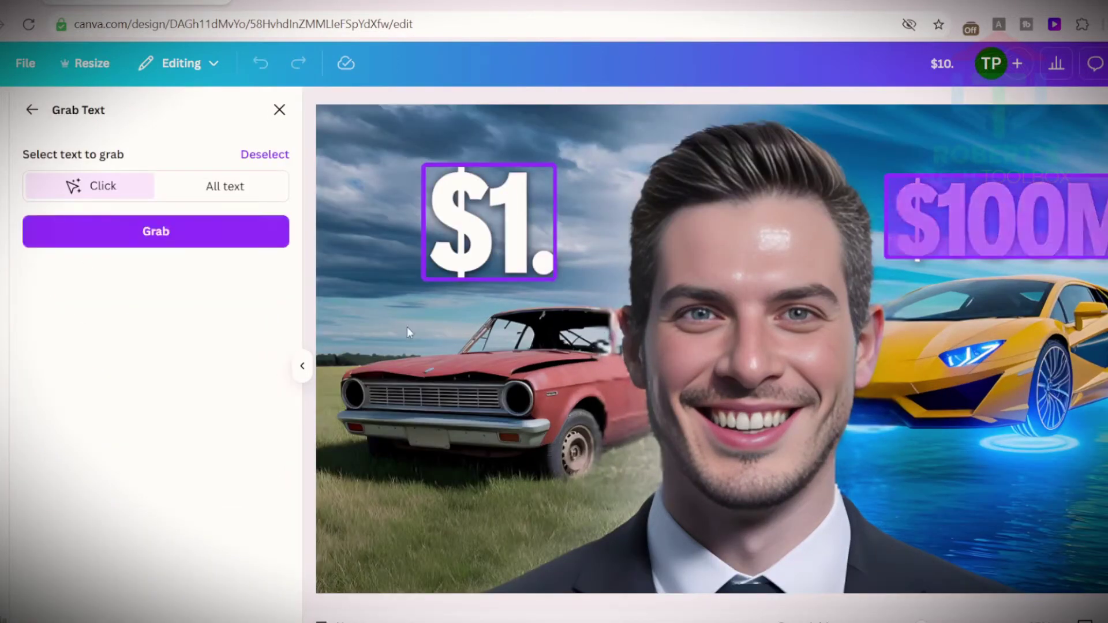
{"action": "left_click", "coordinate": [161, 239]}
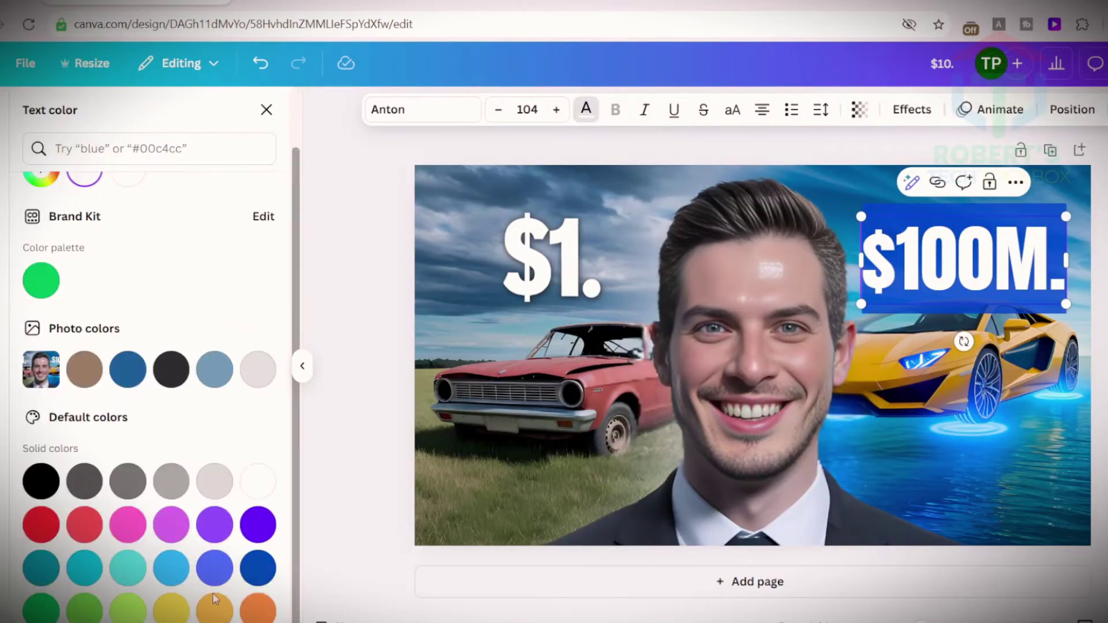
{"action": "left_click", "coordinate": [214, 604]}
{"action": "left_click_drag", "start_coordinate": [957, 266], "coordinate": [971, 245]}
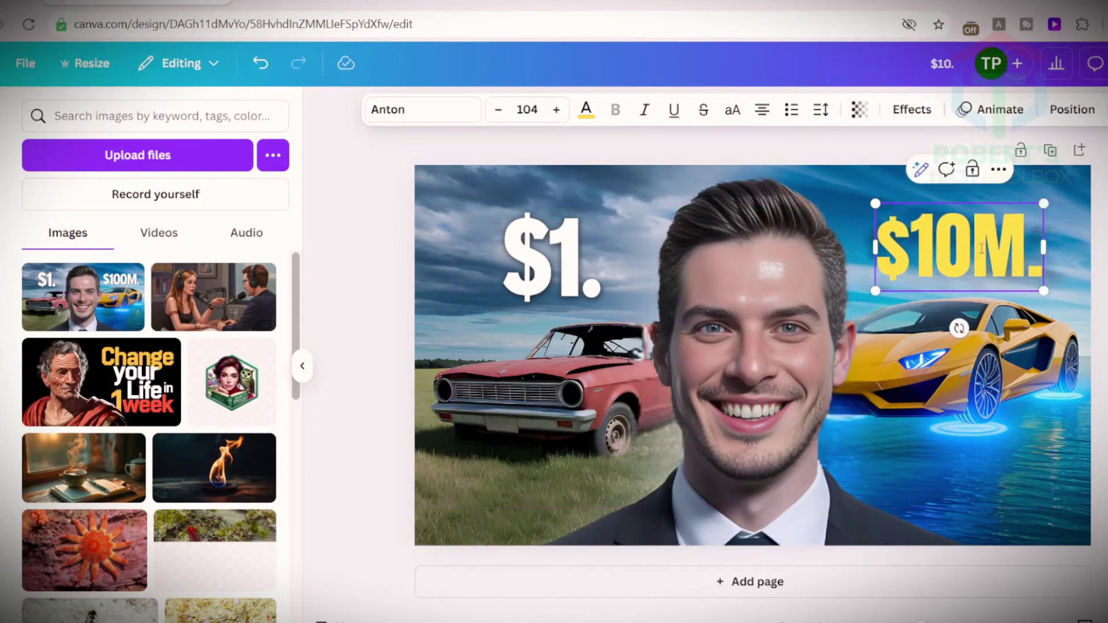
{"action": "key", "text": "Escape"}
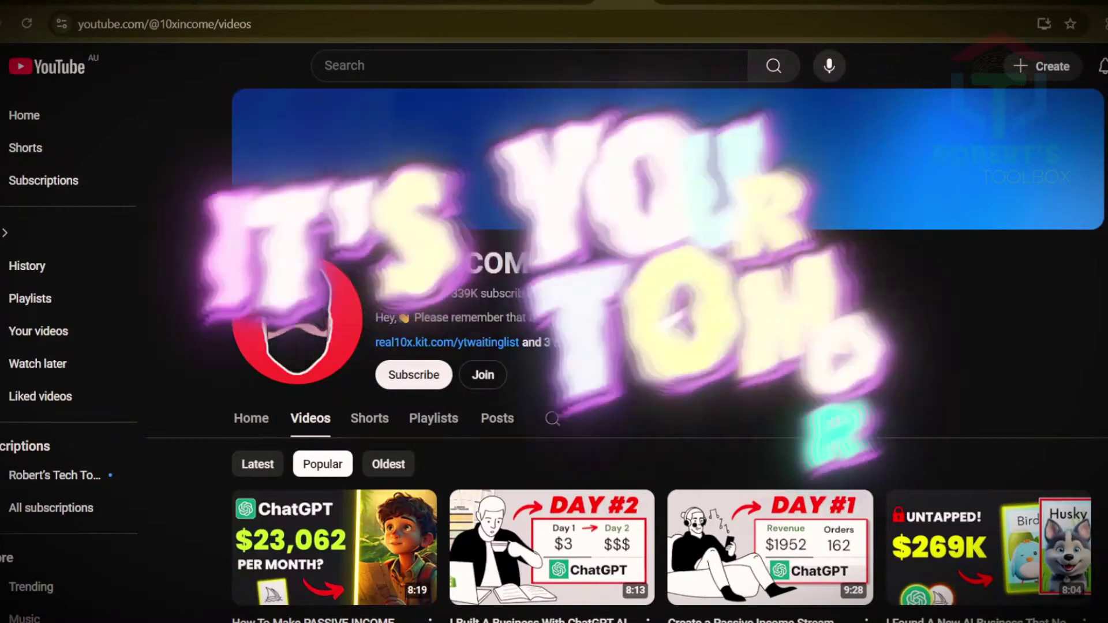
- Scroll through several channels' Popular videos grids looking for a viral thumbnail format
{"action": "scroll", "coordinate": [669, 346], "scroll_direction": "down", "scroll_amount": 2}
{"action": "scroll", "coordinate": [747, 541], "scroll_direction": "down", "scroll_amount": 5}
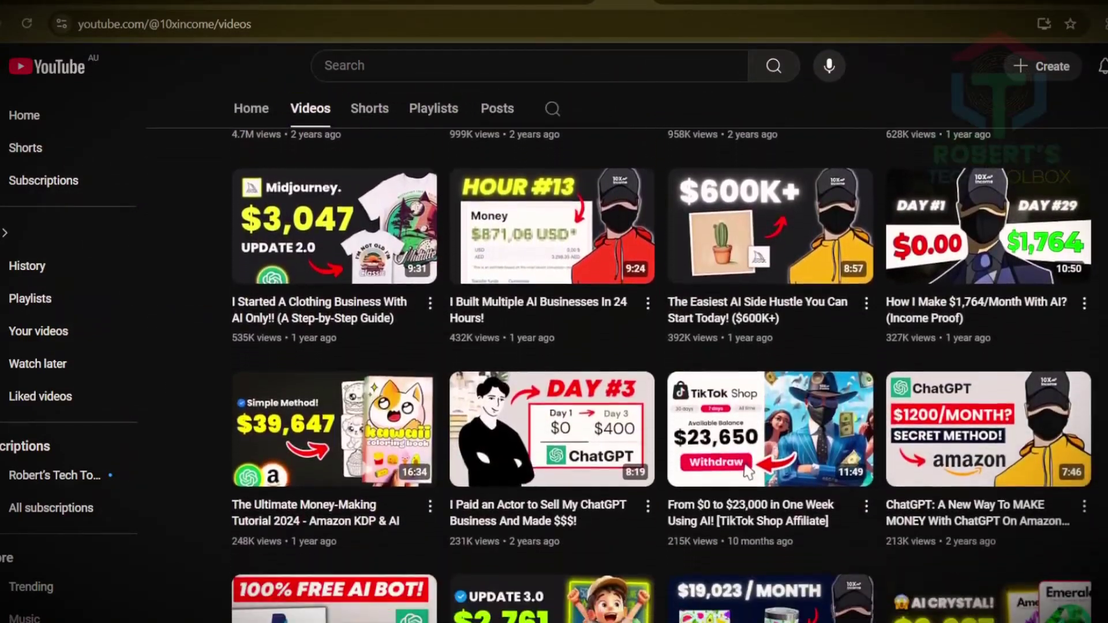
{"action": "scroll", "coordinate": [747, 471], "scroll_direction": "down", "scroll_amount": 4}
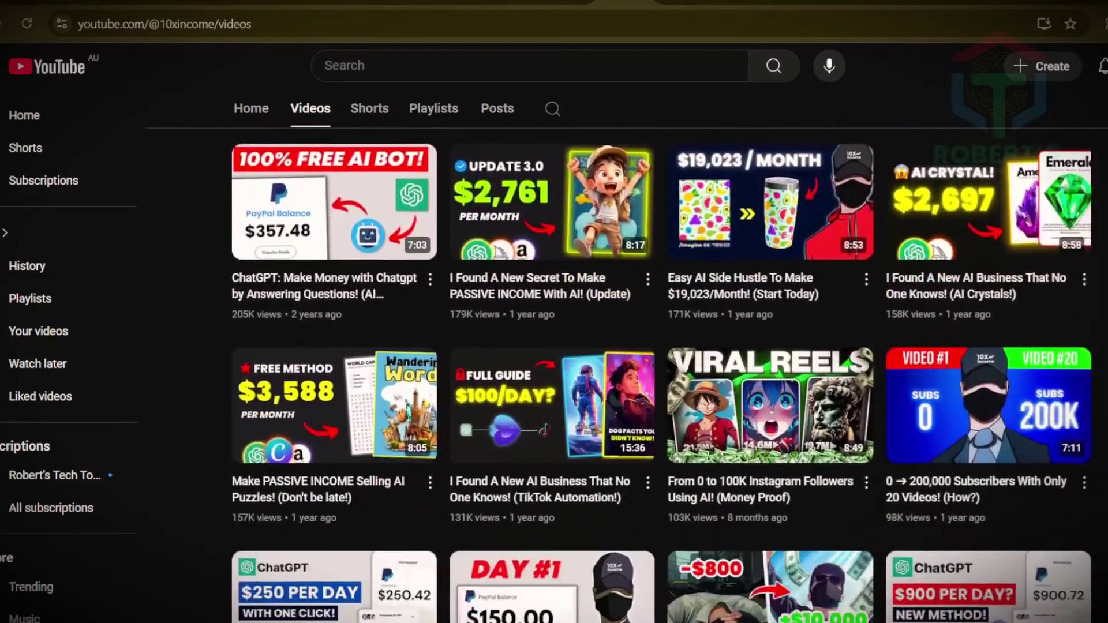
{"action": "scroll", "coordinate": [661, 380], "scroll_direction": "down", "scroll_amount": 4}
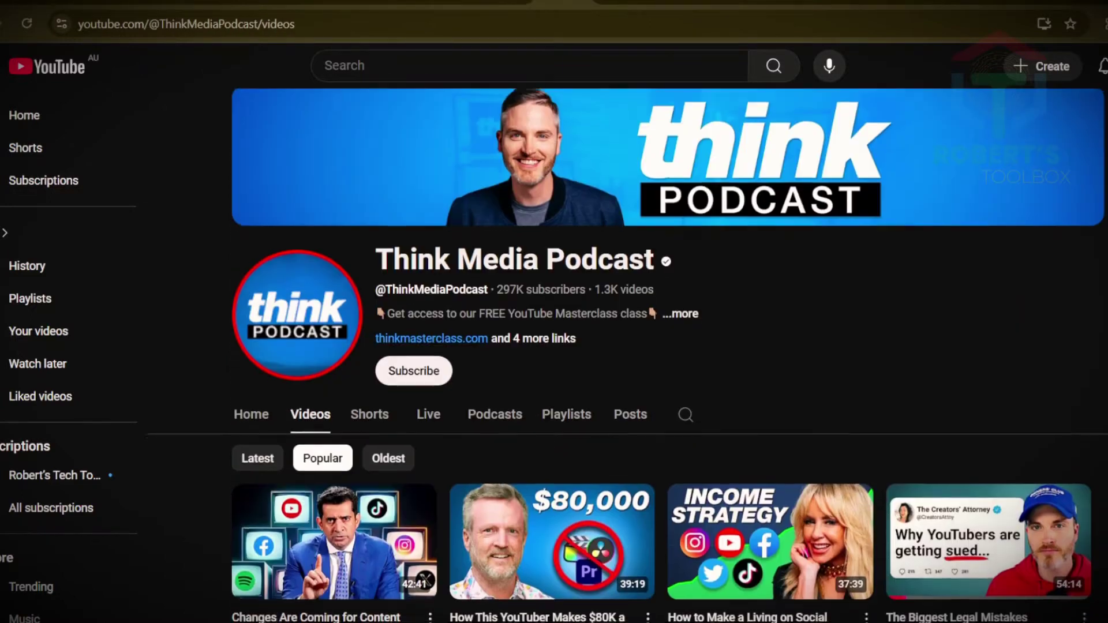
{"action": "scroll", "coordinate": [648, 196], "scroll_direction": "down", "scroll_amount": 4}
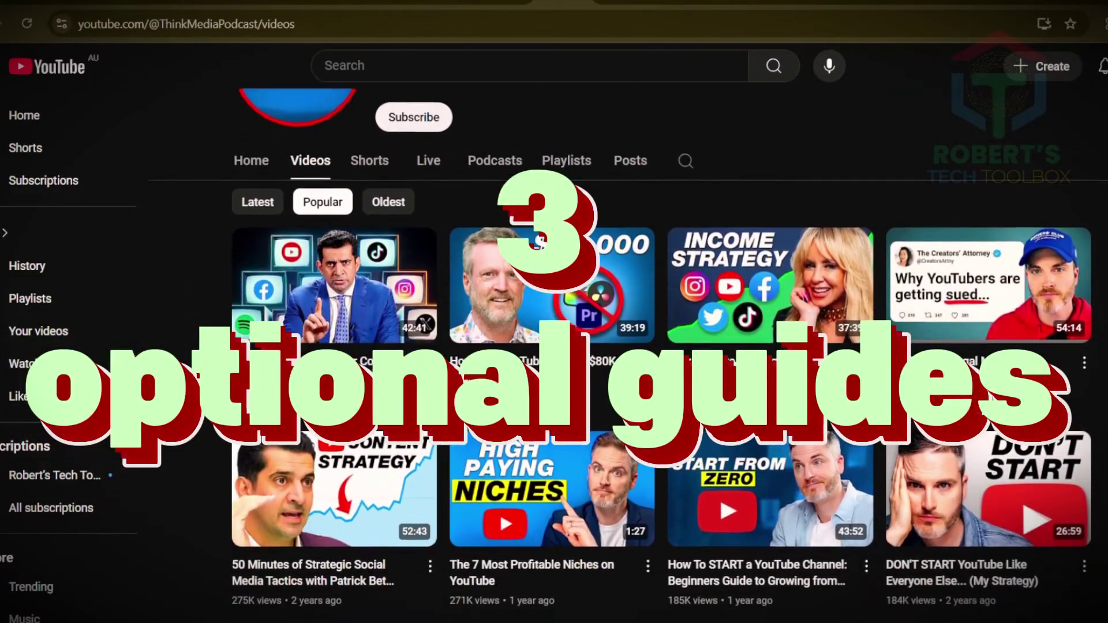
{"action": "scroll", "coordinate": [661, 346], "scroll_direction": "down", "scroll_amount": 6}
{"action": "scroll", "coordinate": [661, 375], "scroll_direction": "down", "scroll_amount": 3}
{"action": "scroll", "coordinate": [661, 375], "scroll_direction": "down", "scroll_amount": 2}
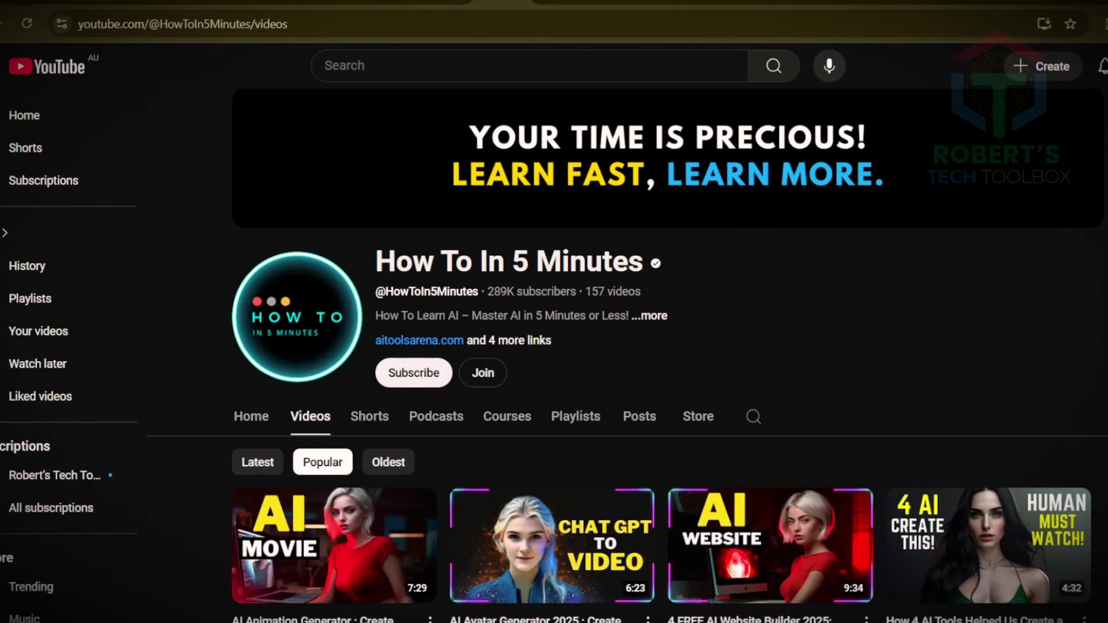
{"action": "scroll", "coordinate": [661, 346], "scroll_direction": "down", "scroll_amount": 3}
{"action": "scroll", "coordinate": [661, 347], "scroll_direction": "down", "scroll_amount": 2}
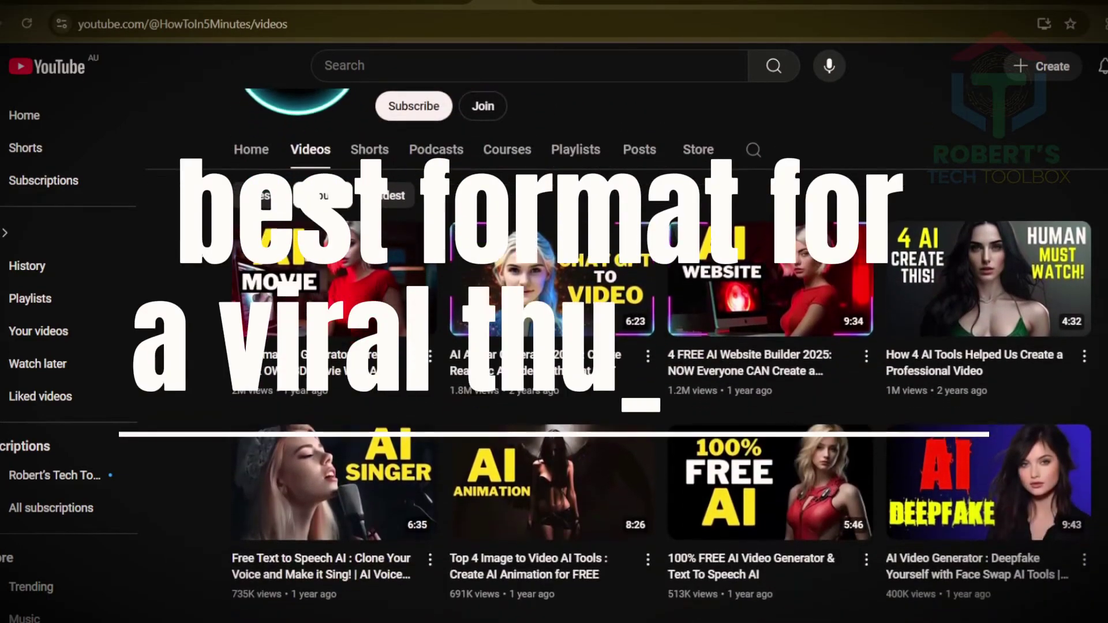
{"action": "scroll", "coordinate": [661, 346], "scroll_direction": "down", "scroll_amount": 6}
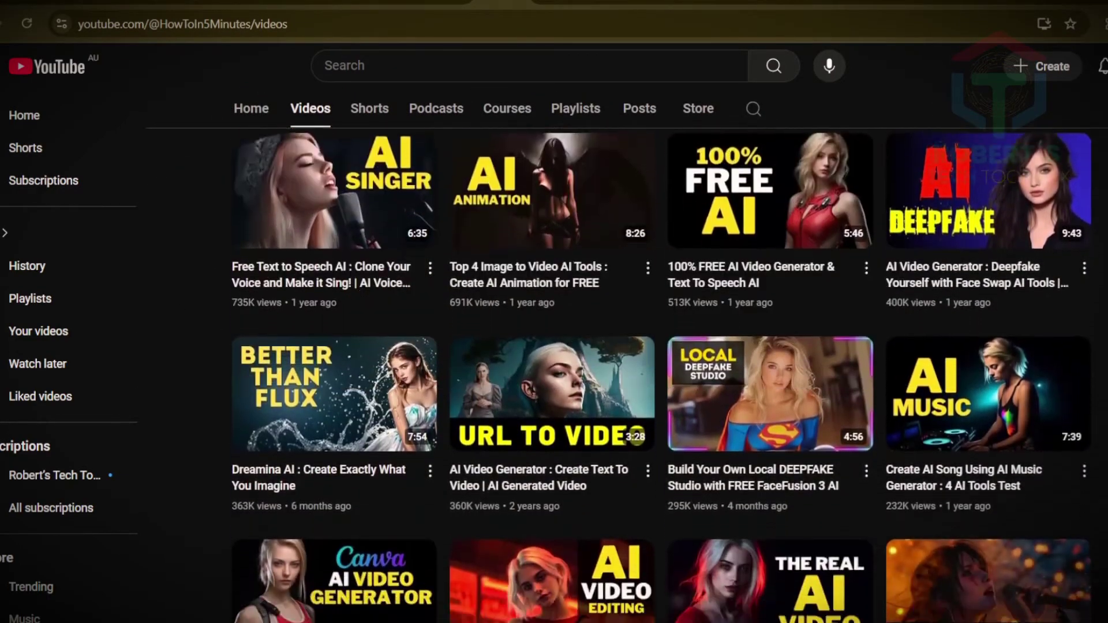
{"action": "scroll", "coordinate": [661, 346], "scroll_direction": "down", "scroll_amount": 6}
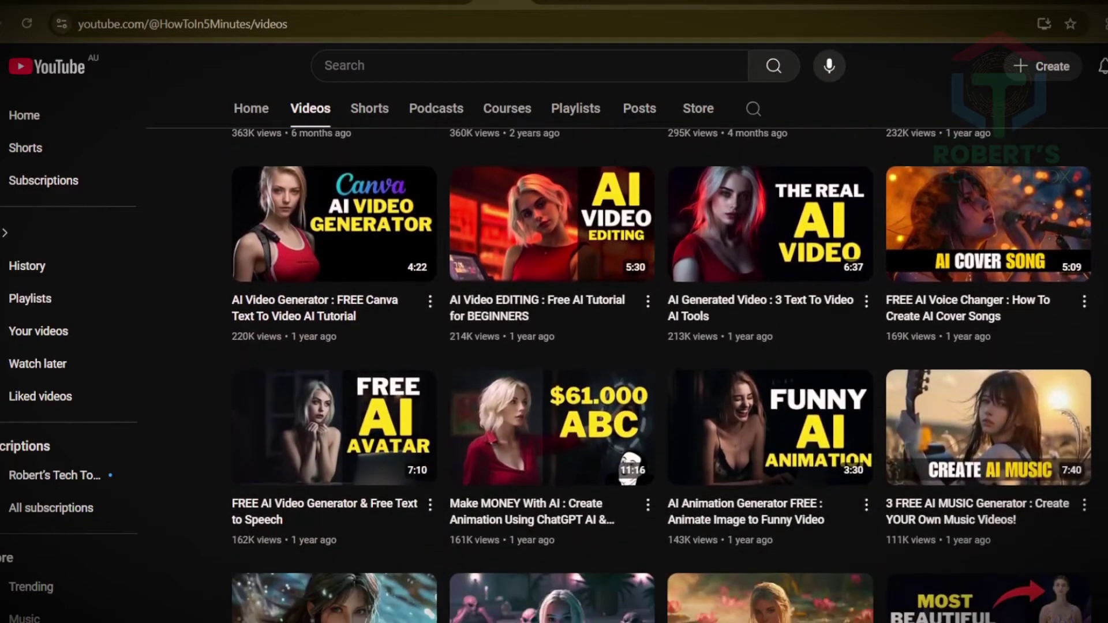
{"action": "scroll", "coordinate": [661, 346], "scroll_direction": "down", "scroll_amount": 2}
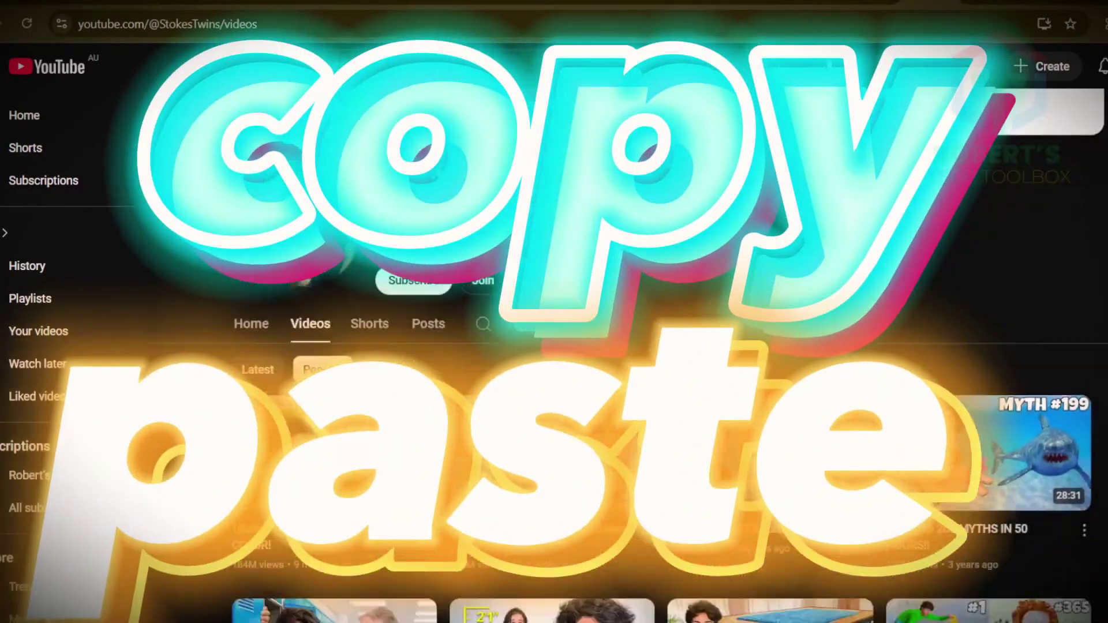
{"action": "scroll", "coordinate": [661, 346], "scroll_direction": "down", "scroll_amount": 12}
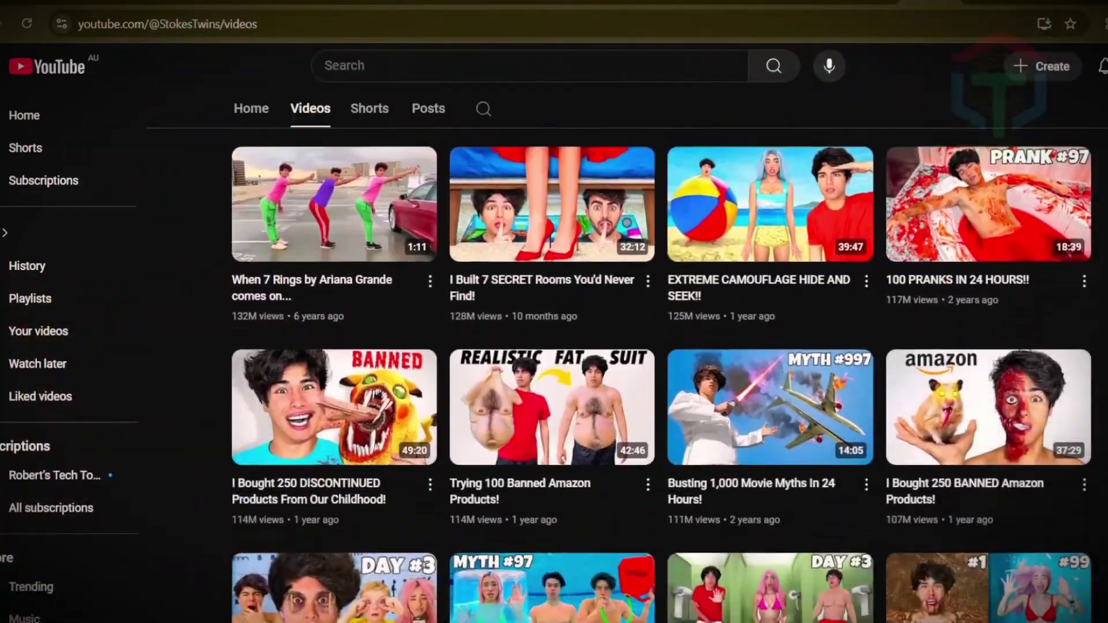
{"action": "scroll", "coordinate": [661, 346], "scroll_direction": "down", "scroll_amount": 9}
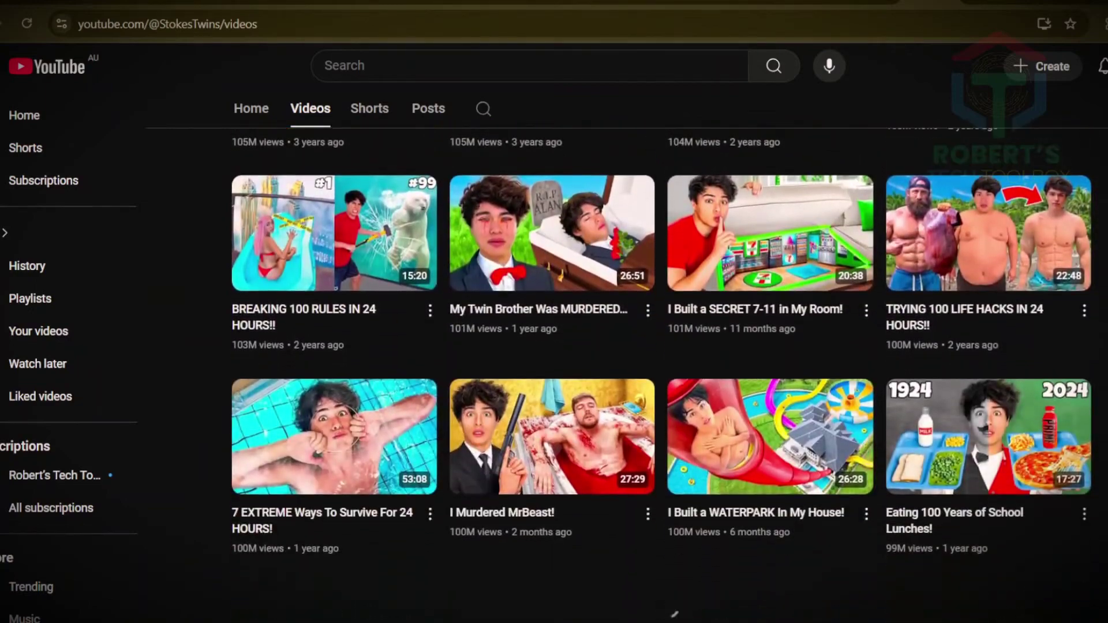
{"action": "scroll", "coordinate": [661, 346], "scroll_direction": "down", "scroll_amount": 14}
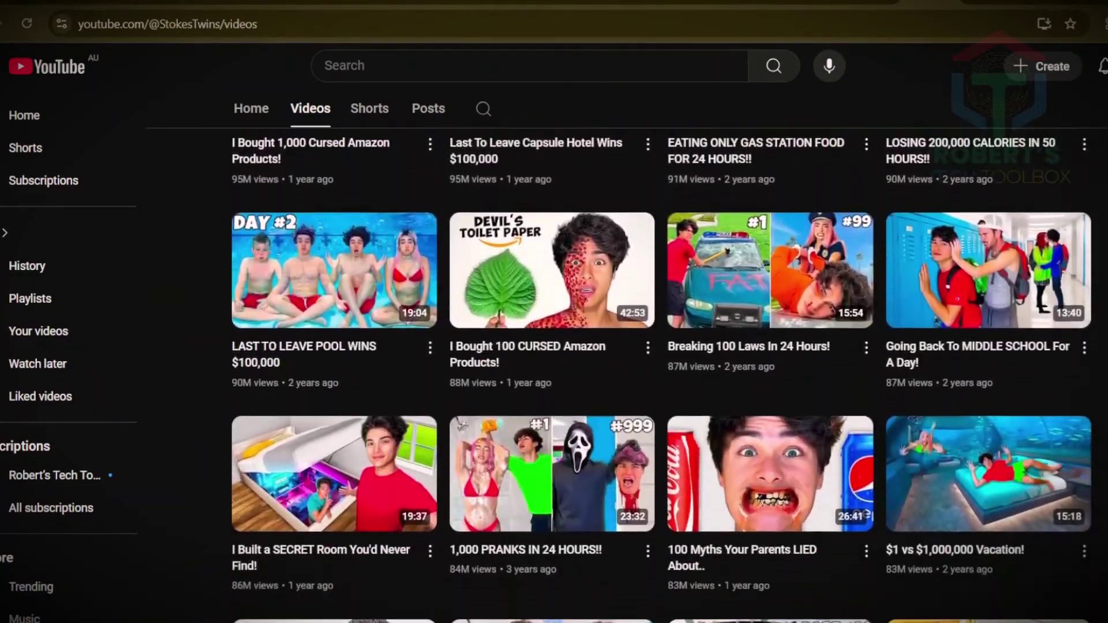
{"action": "scroll", "coordinate": [661, 346], "scroll_direction": "down", "scroll_amount": 5}
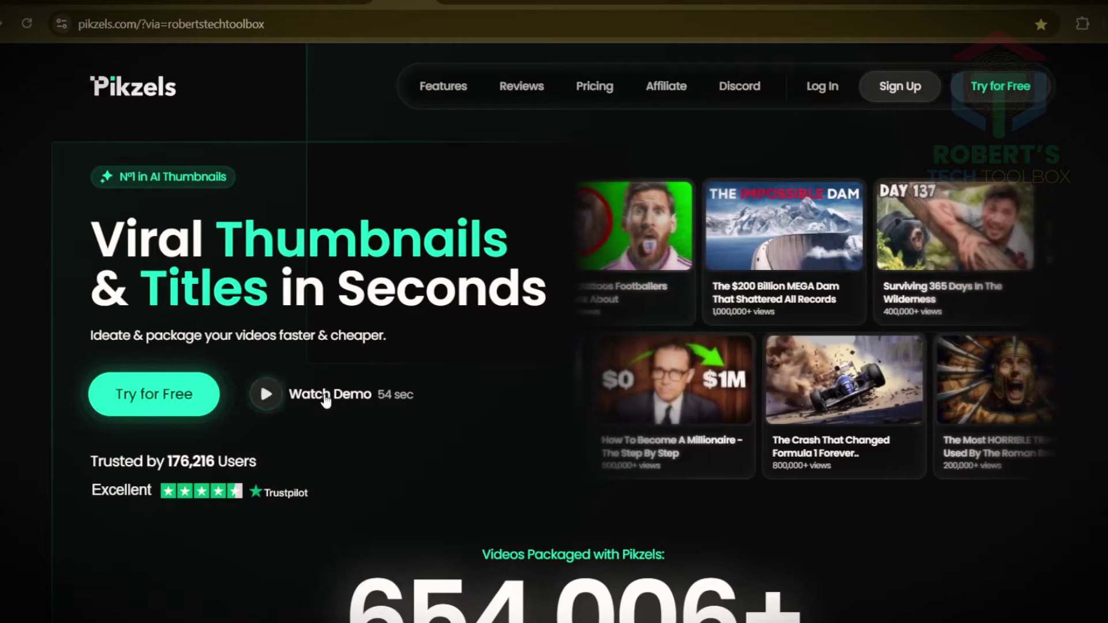
- Start the Pikzels free trial by logging in with Discord
{"action": "left_click", "coordinate": [1003, 92]}
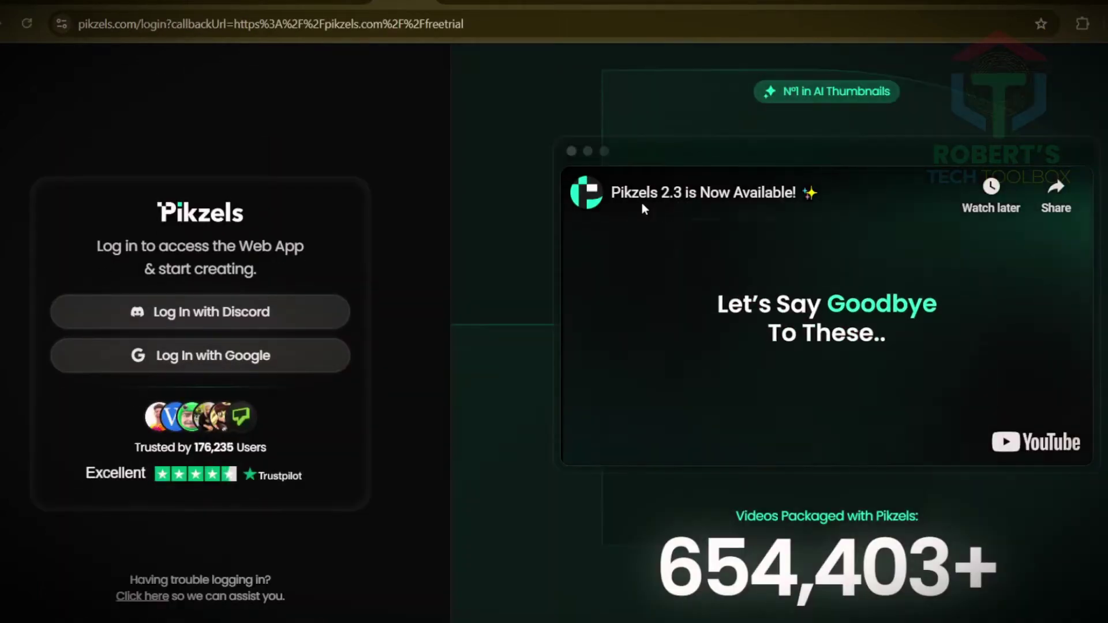
{"action": "left_click", "coordinate": [264, 310]}
{"action": "scroll", "coordinate": [681, 404], "scroll_direction": "down", "scroll_amount": 3}
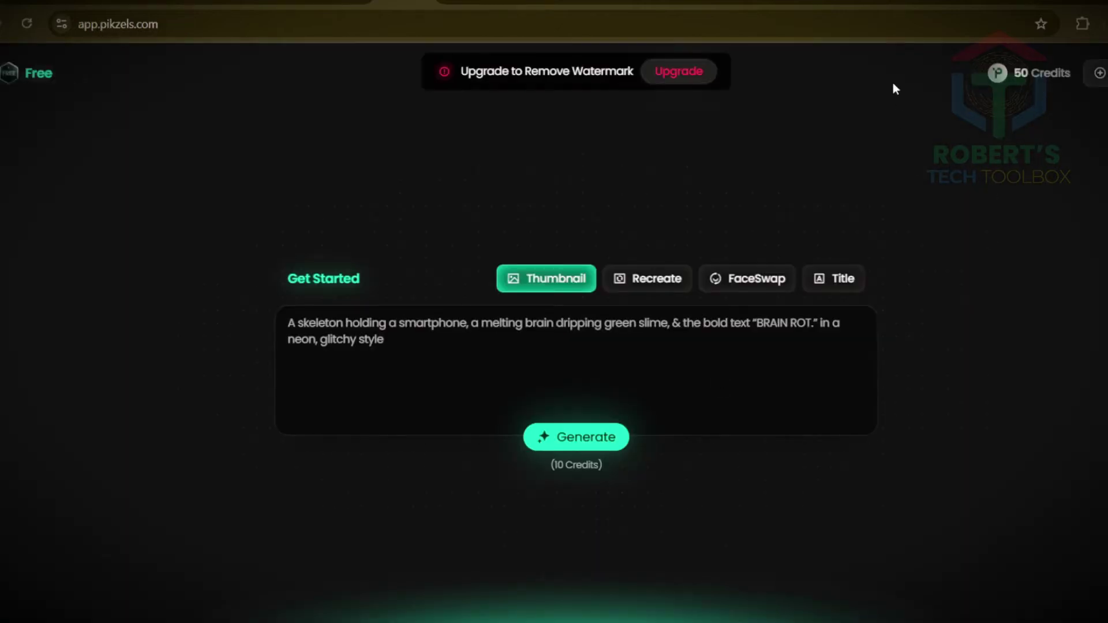
- Recreate the secret-rooms video thumbnail from its YouTube link at High weight
{"action": "left_click", "coordinate": [656, 283]}
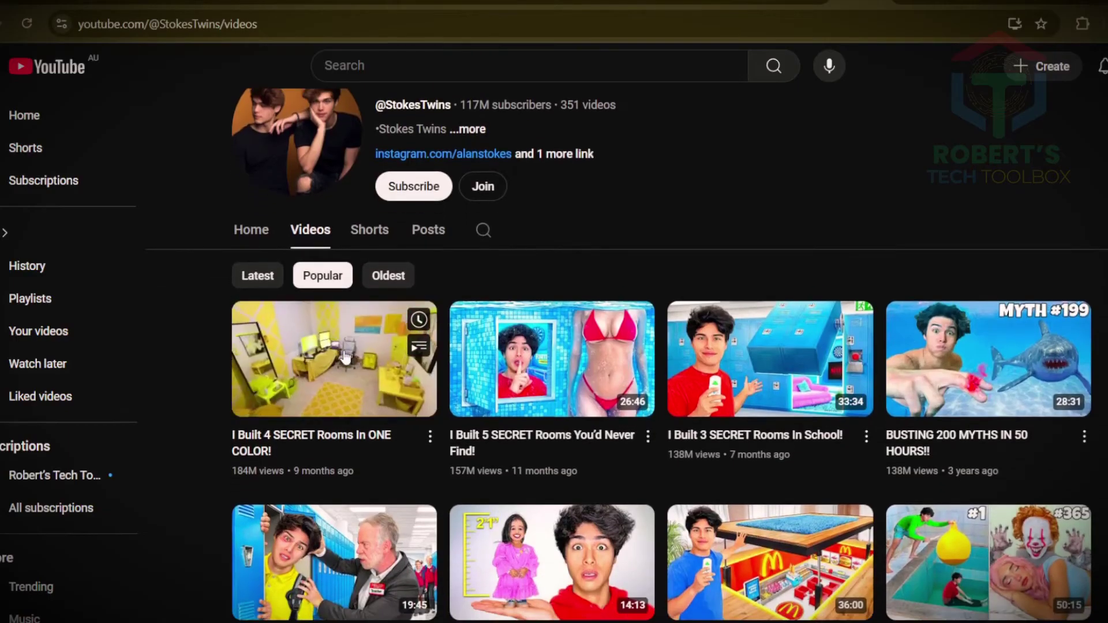
{"action": "left_click", "coordinate": [334, 362]}
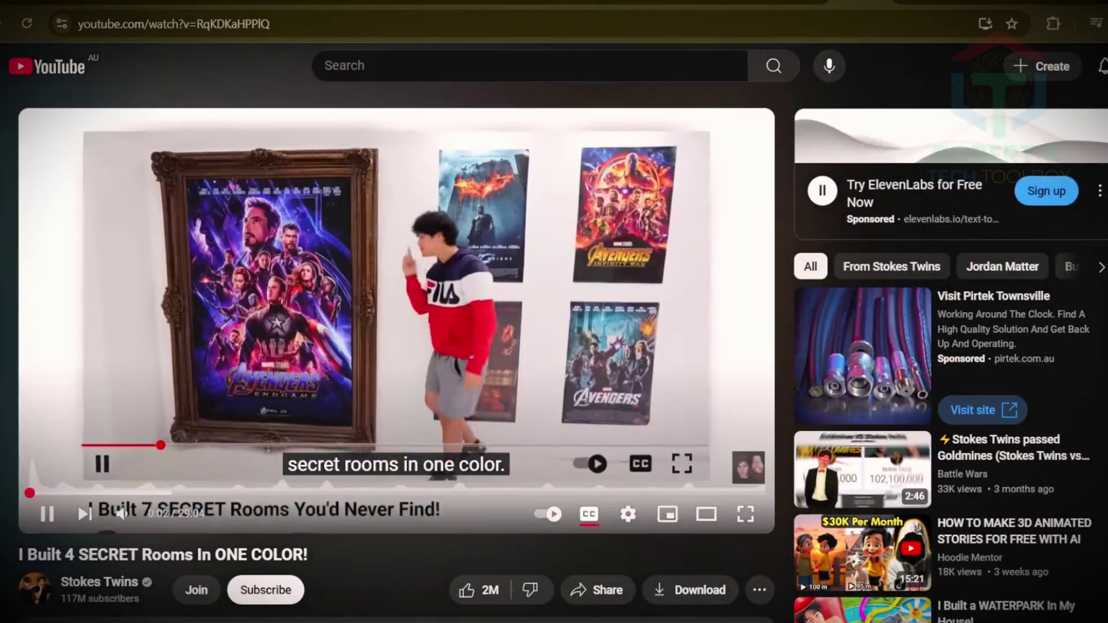
{"action": "right_click", "coordinate": [209, 24]}
{"action": "left_click", "coordinate": [258, 180]}
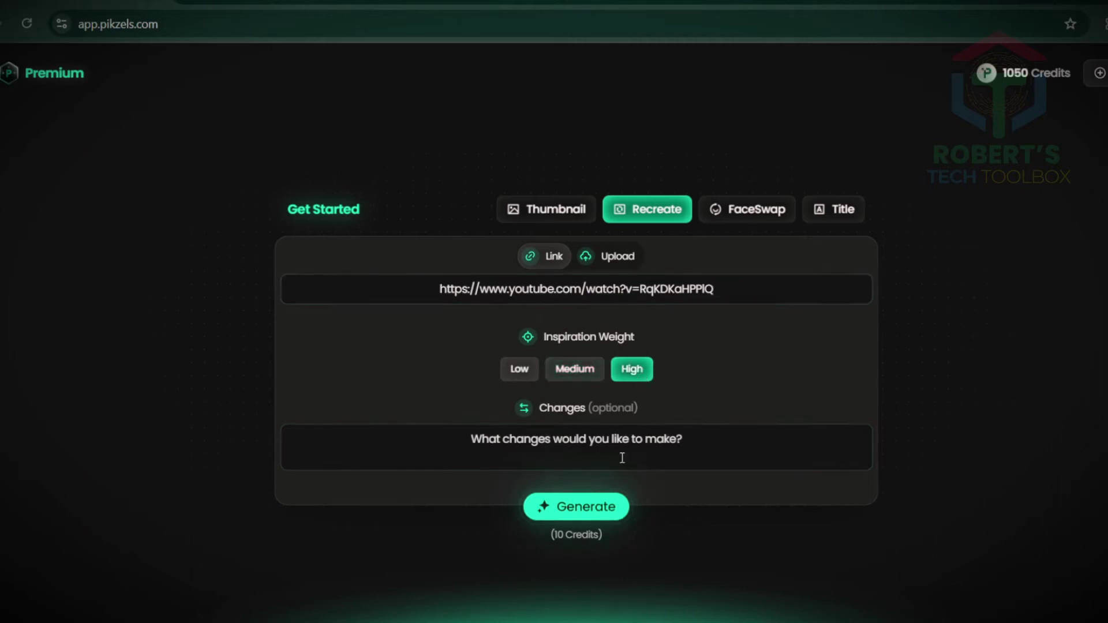
{"action": "left_click", "coordinate": [577, 516]}
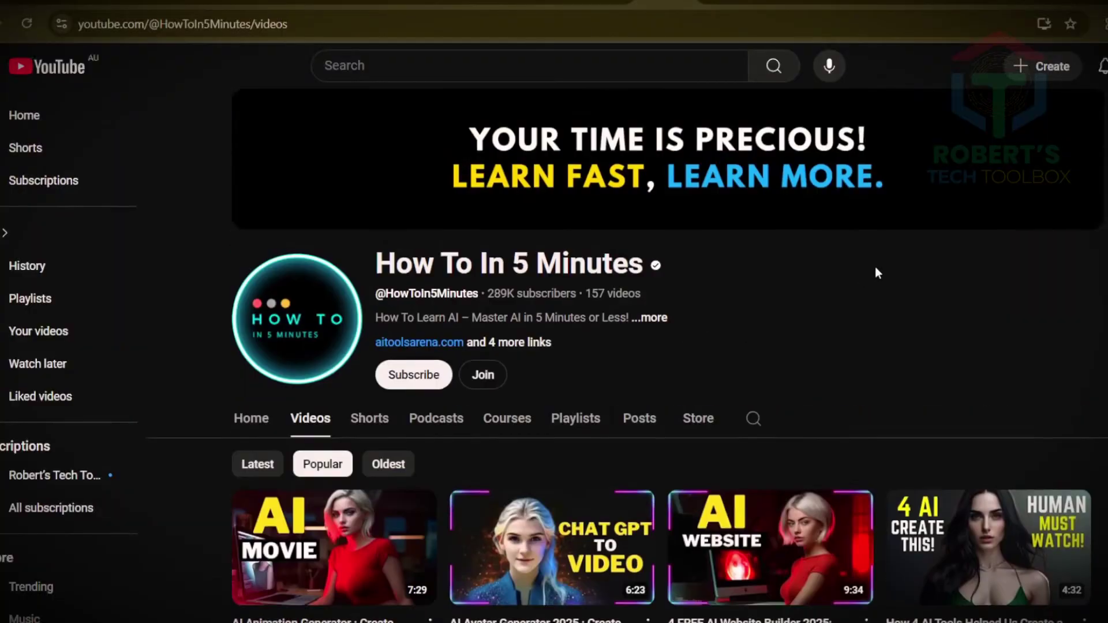
{"action": "scroll", "coordinate": [480, 596], "scroll_direction": "down", "scroll_amount": 3}
- Recreate the AI MOVIE. thumbnail at Low weight, then face-swap a new face into it
{"action": "left_click", "coordinate": [340, 489]}
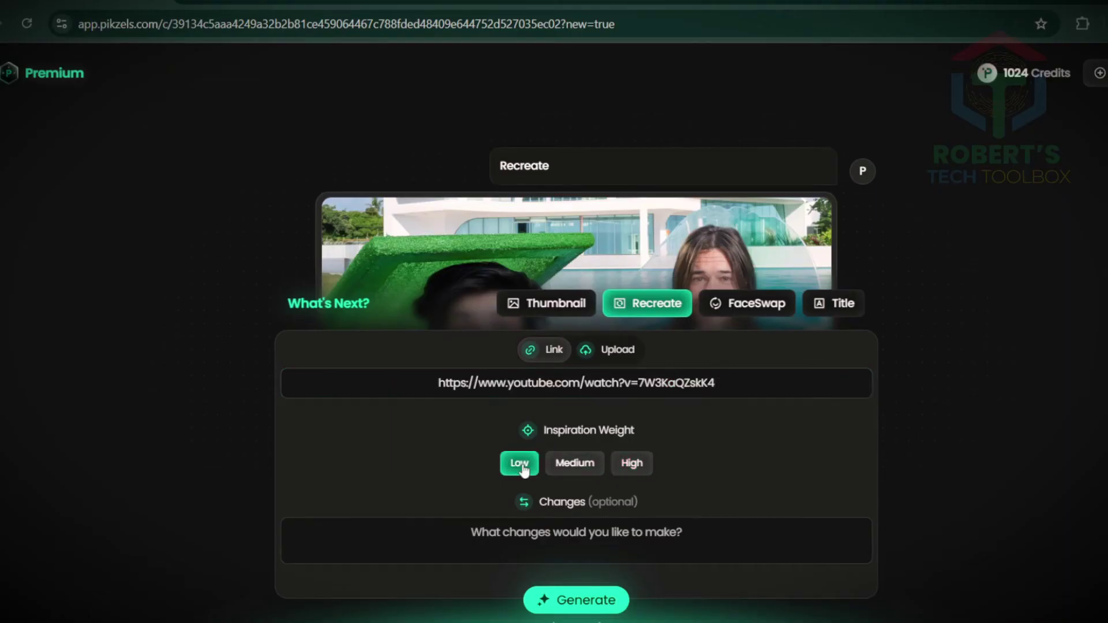
{"action": "left_click", "coordinate": [576, 600]}
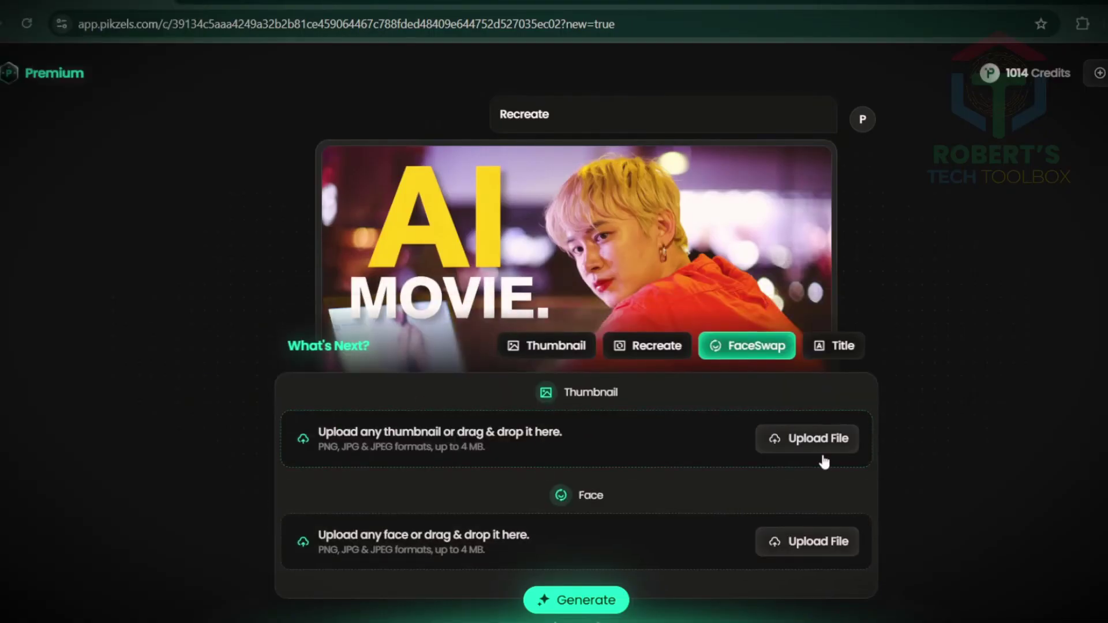
{"action": "left_click", "coordinate": [815, 540]}
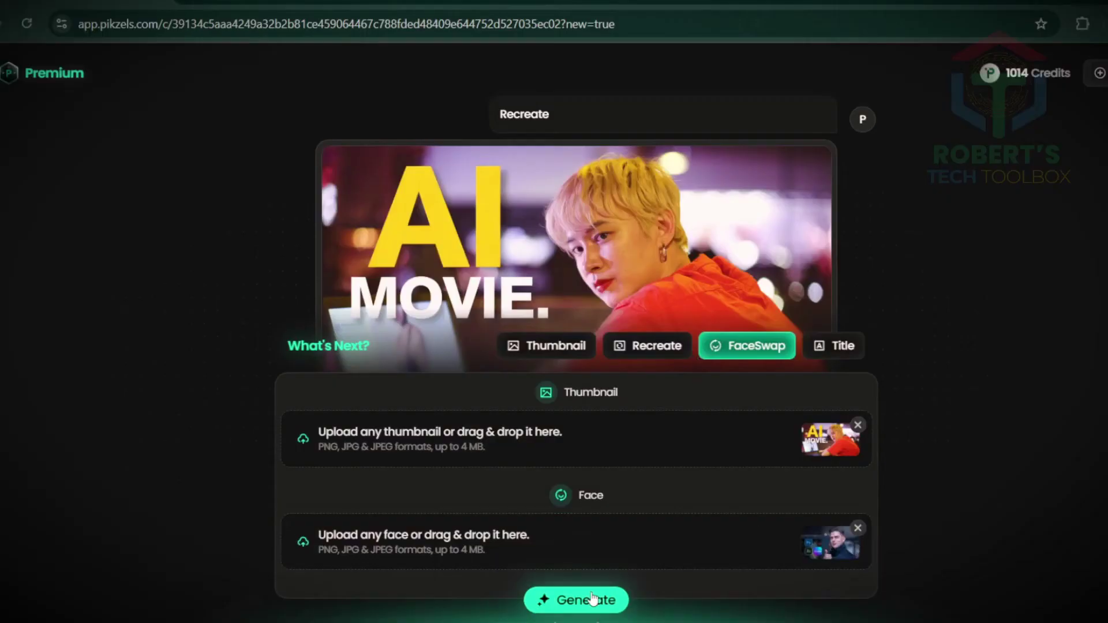
{"action": "left_click", "coordinate": [593, 600]}
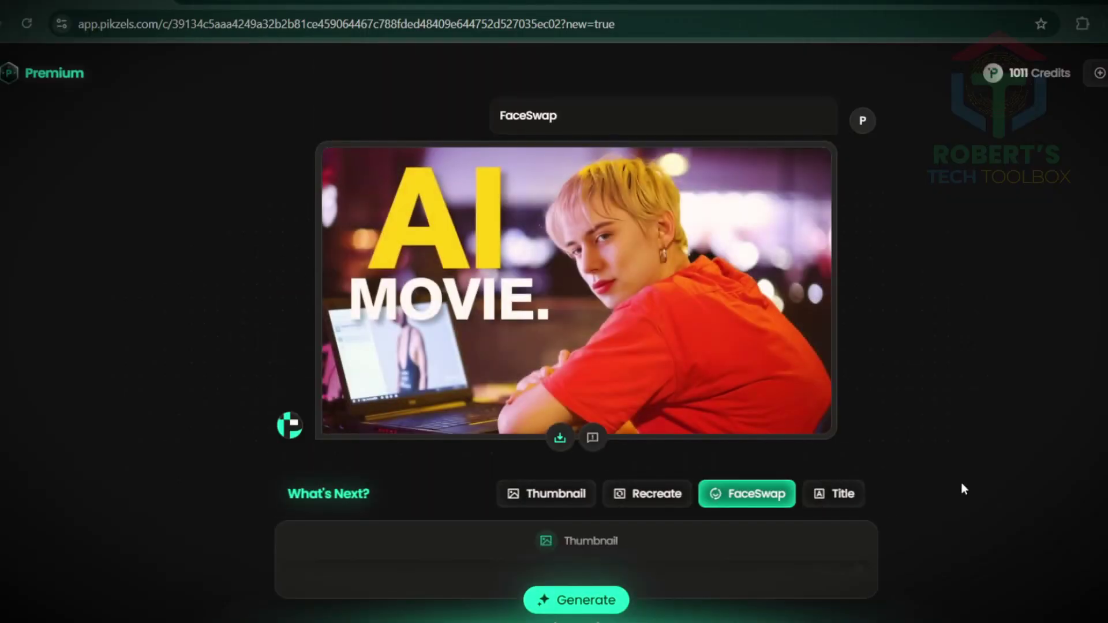